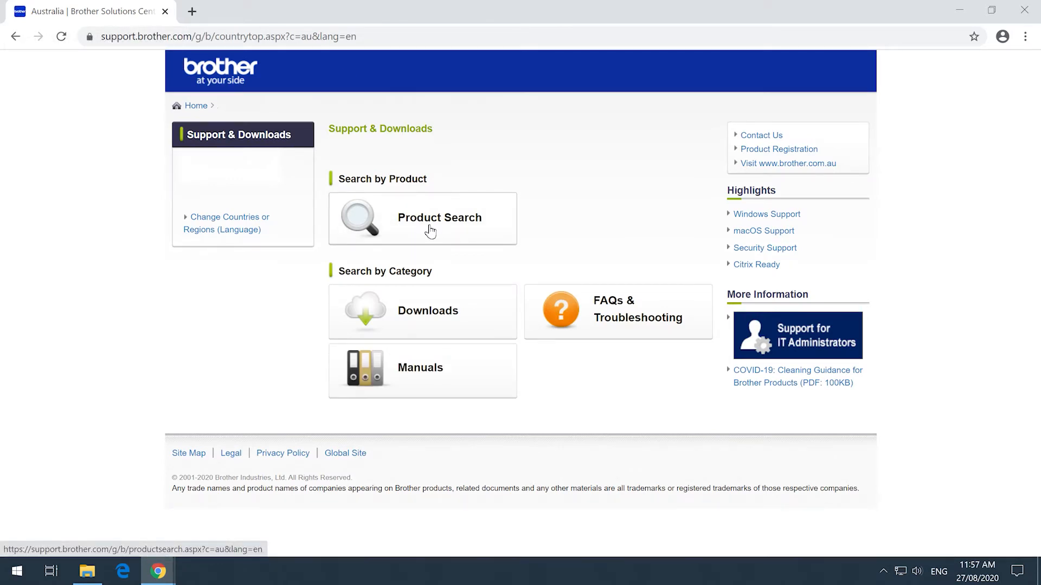
Step: Search for the model MFC-L3770CDW and list its downloads for Windows 10 (64-bit)
{"action": "left_click", "coordinate": [430, 231]}
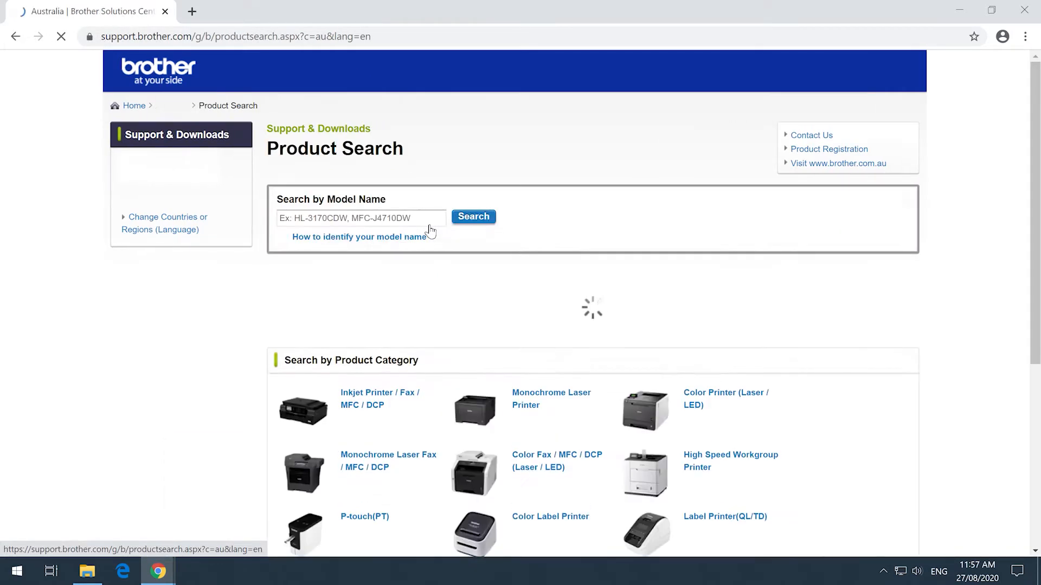
{"action": "left_click", "coordinate": [375, 216]}
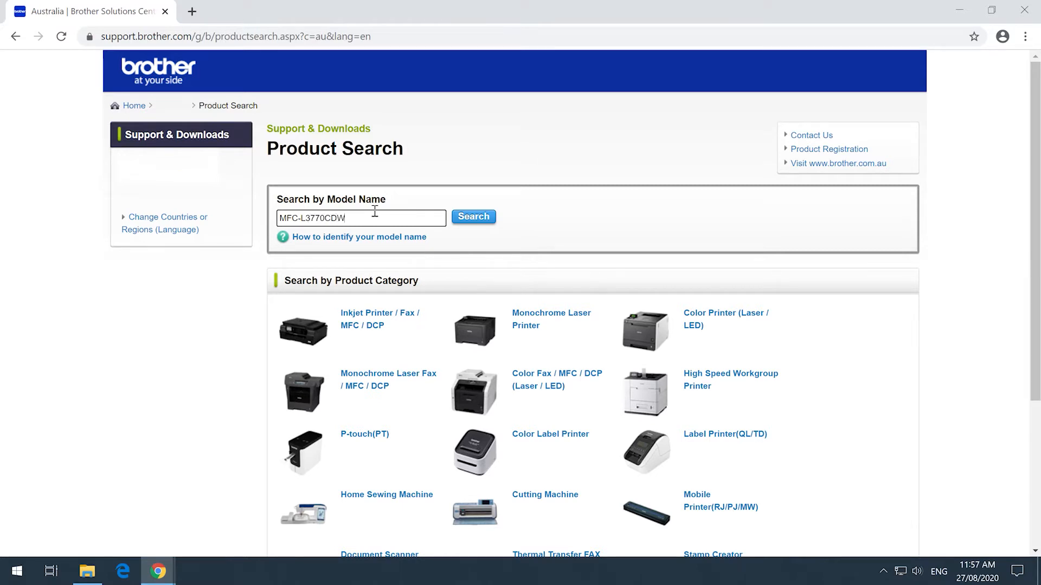
{"action": "key", "text": "Return"}
{"action": "left_click", "coordinate": [443, 192]}
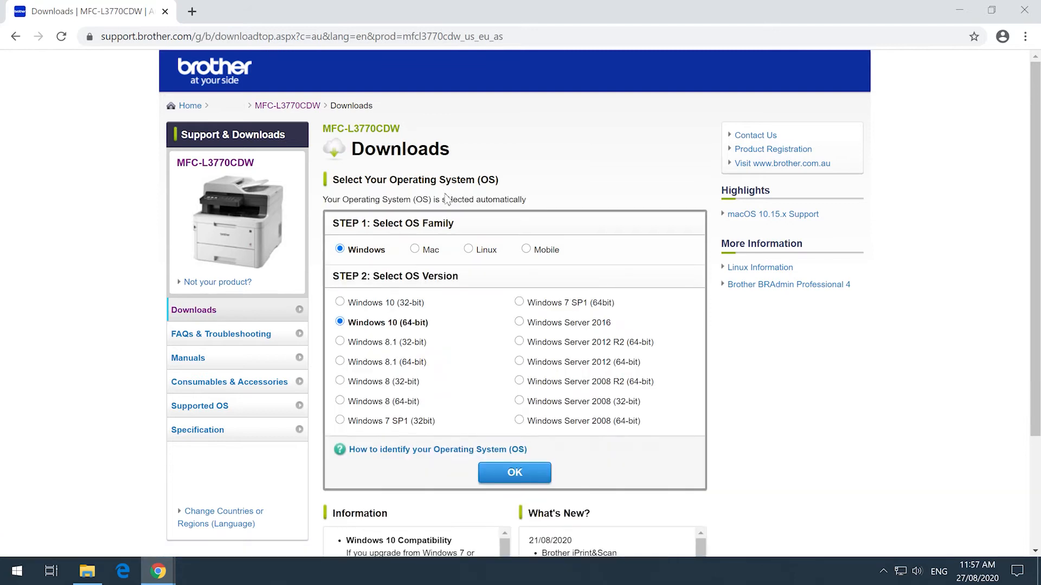
{"action": "left_click", "coordinate": [514, 472]}
Step: Download the Brother iPrint&Scan utility, accepting its End-User License Agreement
{"action": "scroll", "coordinate": [490, 371], "scroll_direction": "down", "scroll_amount": 1}
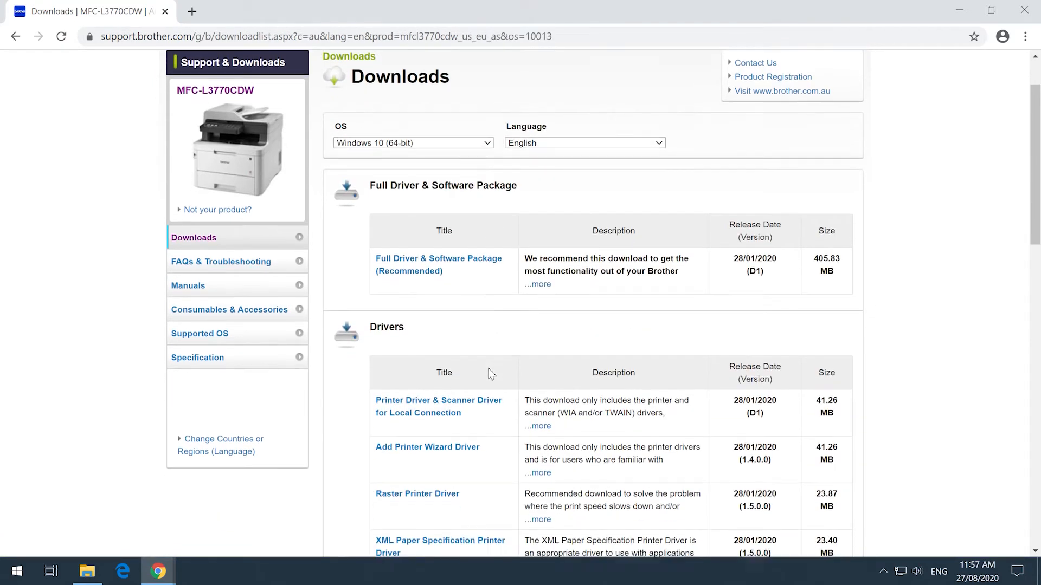
{"action": "scroll", "coordinate": [491, 373], "scroll_direction": "down", "scroll_amount": 9}
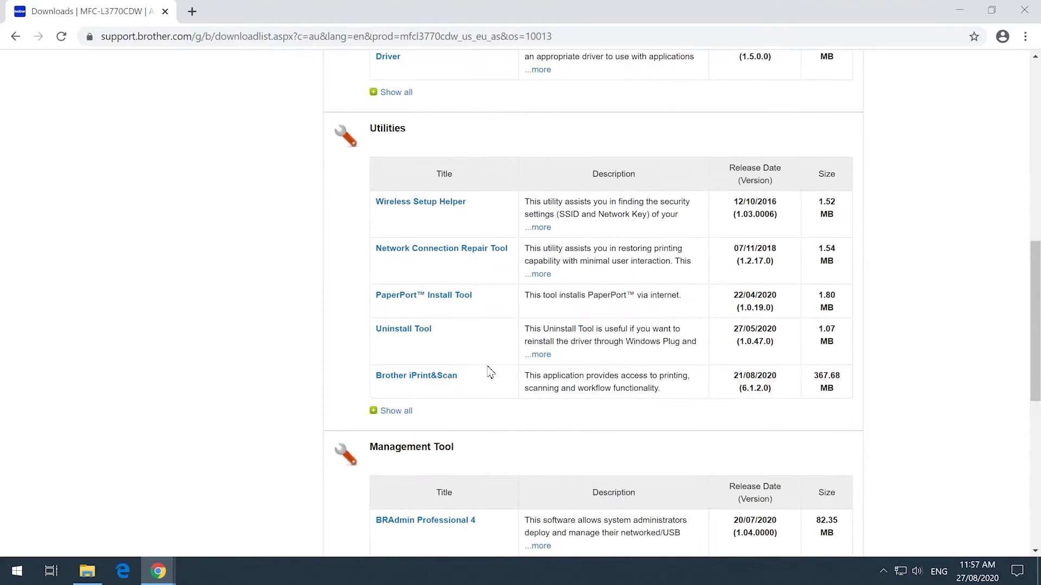
{"action": "left_click", "coordinate": [443, 379]}
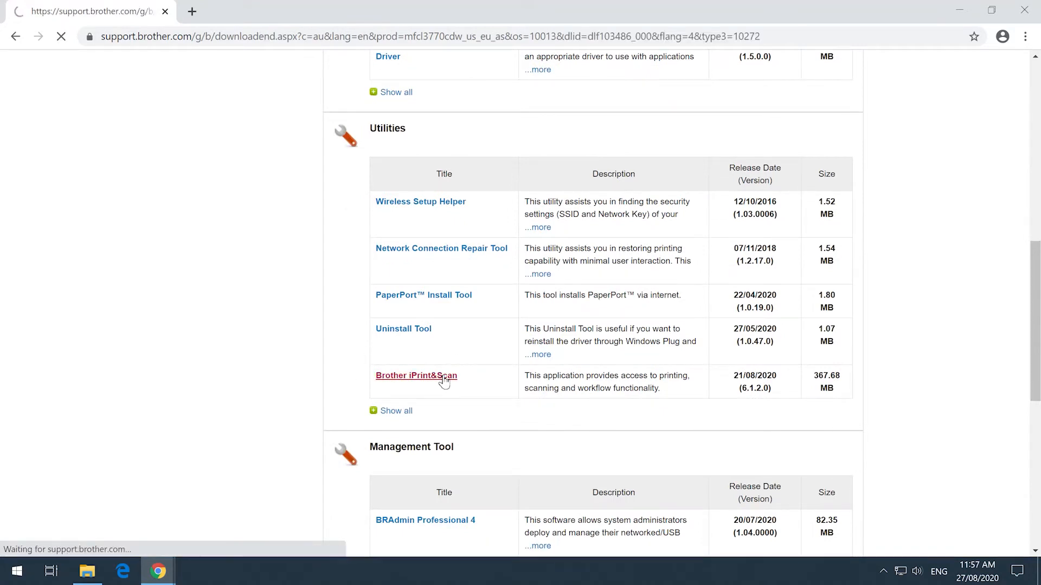
{"action": "scroll", "coordinate": [647, 343], "scroll_direction": "down", "scroll_amount": 2}
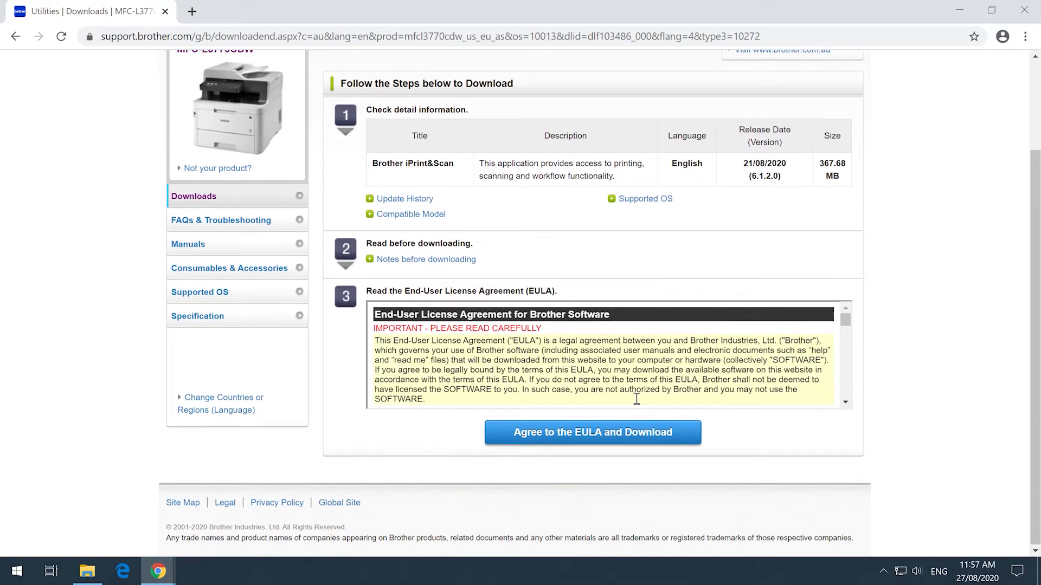
{"action": "left_click", "coordinate": [589, 432]}
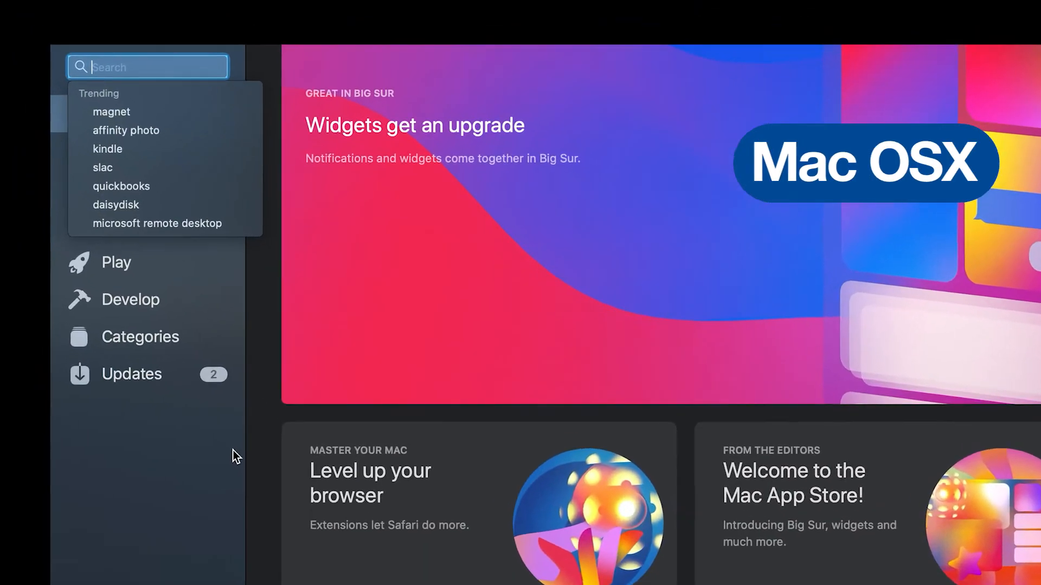
Step: In the Mac App Store, search for "brother iprint and scan" and install Brother iPrint&Scan
{"action": "type", "text": "brothe"}
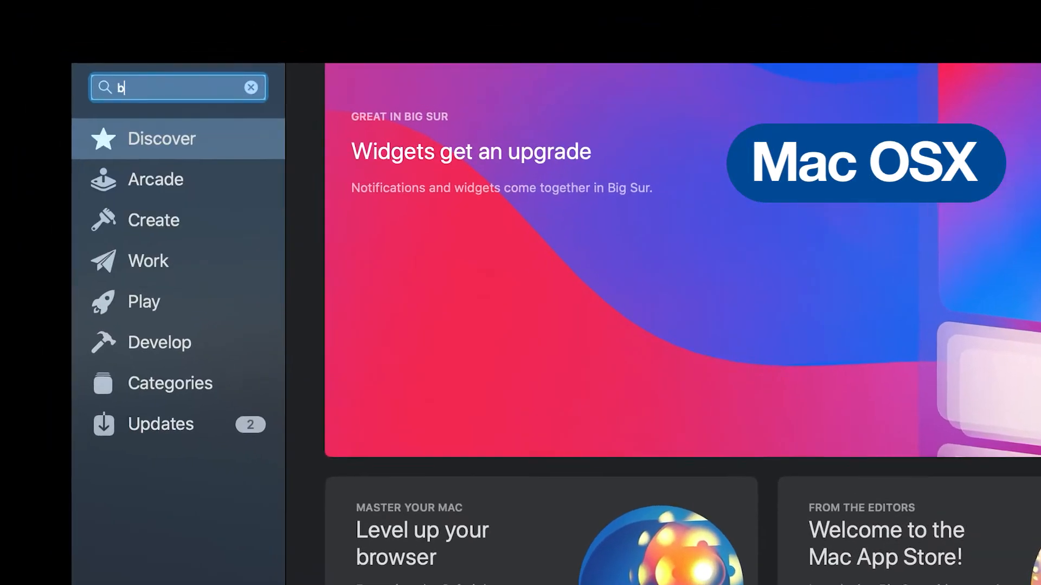
{"action": "type", "text": "r iprint and"}
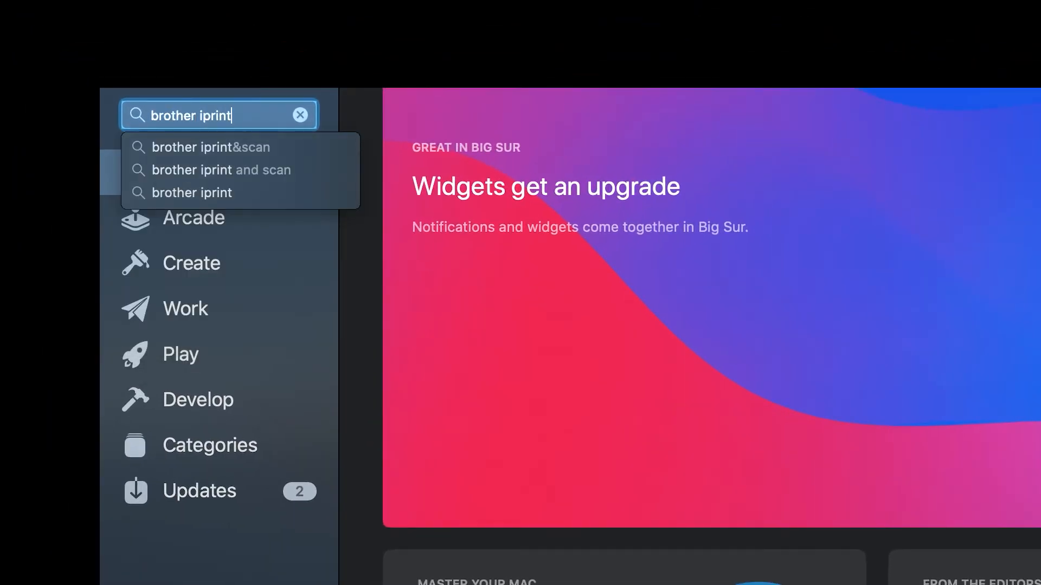
{"action": "type", "text": " scan"}
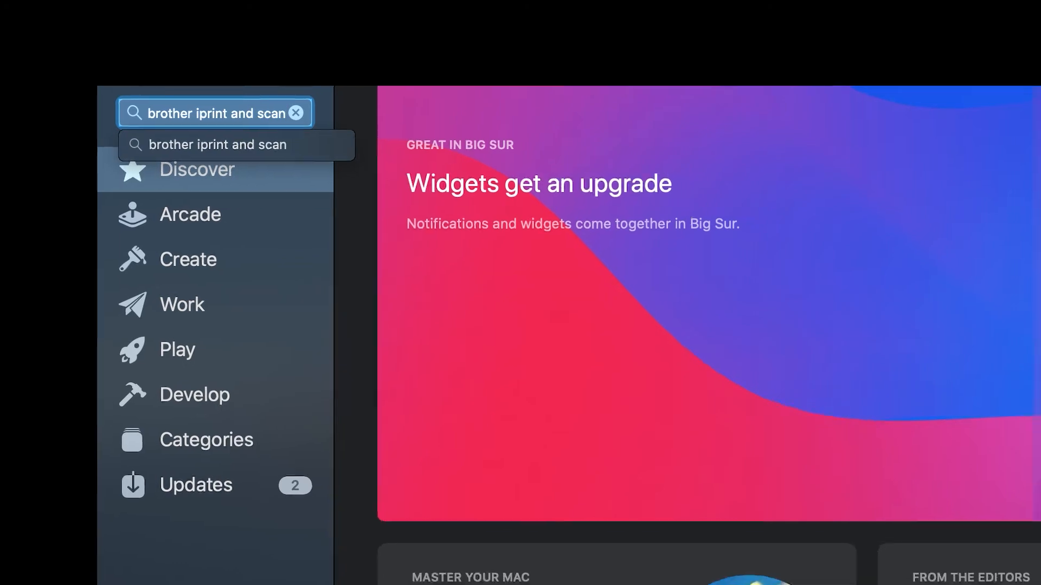
{"action": "key", "text": "Return"}
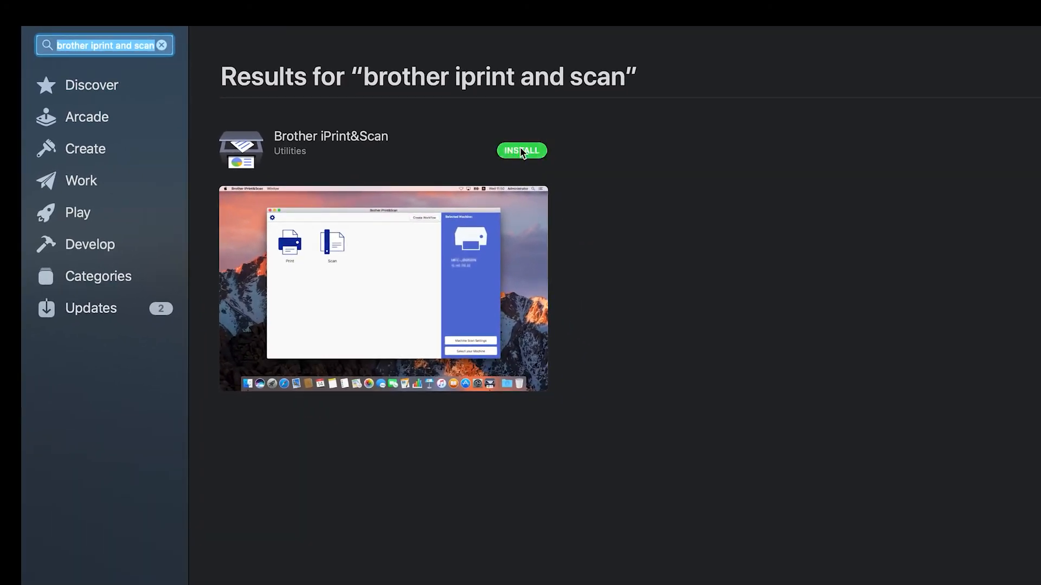
{"action": "left_click", "coordinate": [520, 151]}
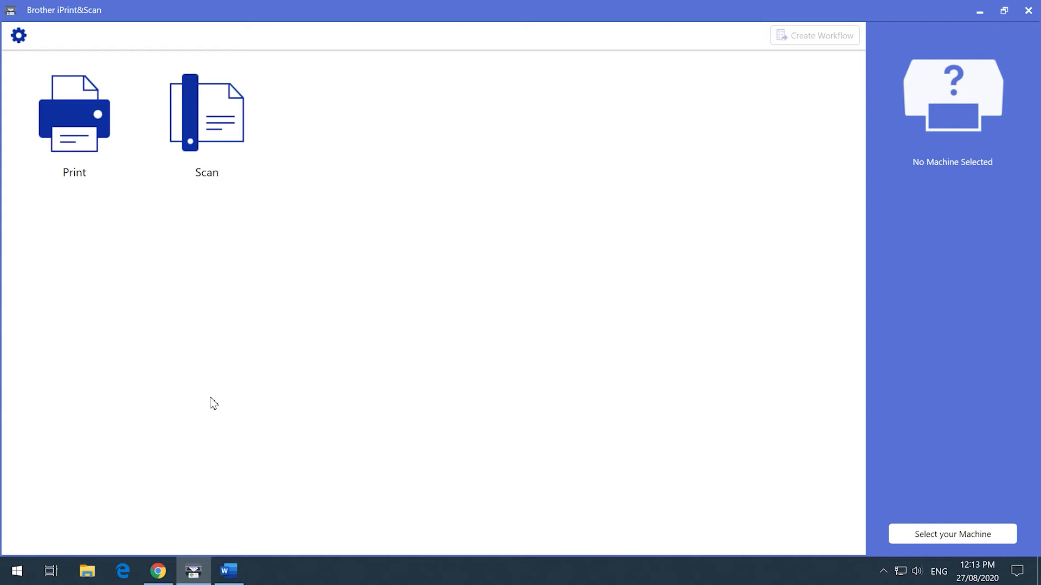
Step: In Brother iPrint&Scan on Windows, select the MFC-L3770CDW series as the machine and confirm the selection
{"action": "key", "text": "alt+Tab"}
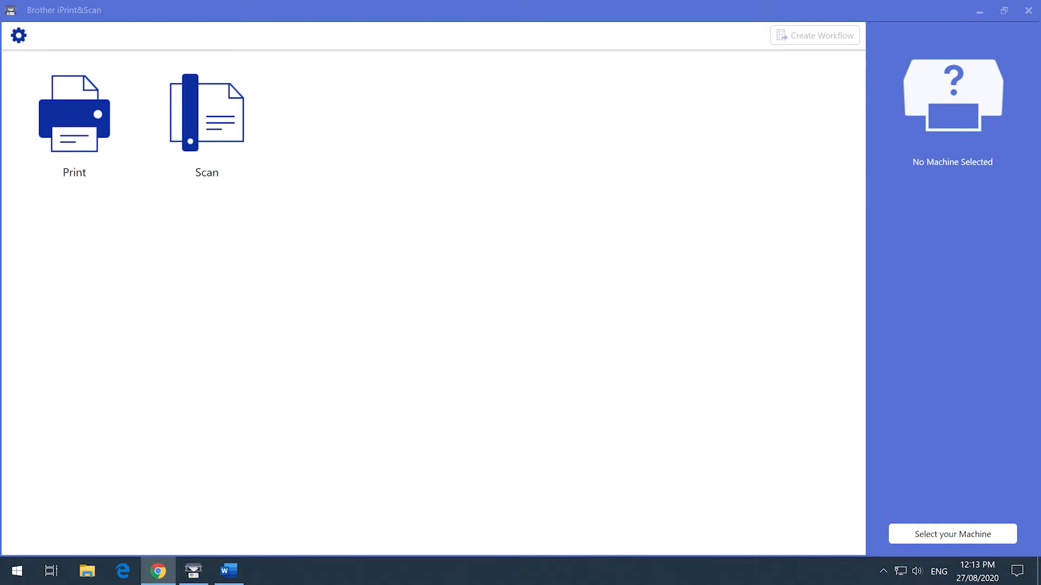
{"action": "left_click", "coordinate": [950, 542]}
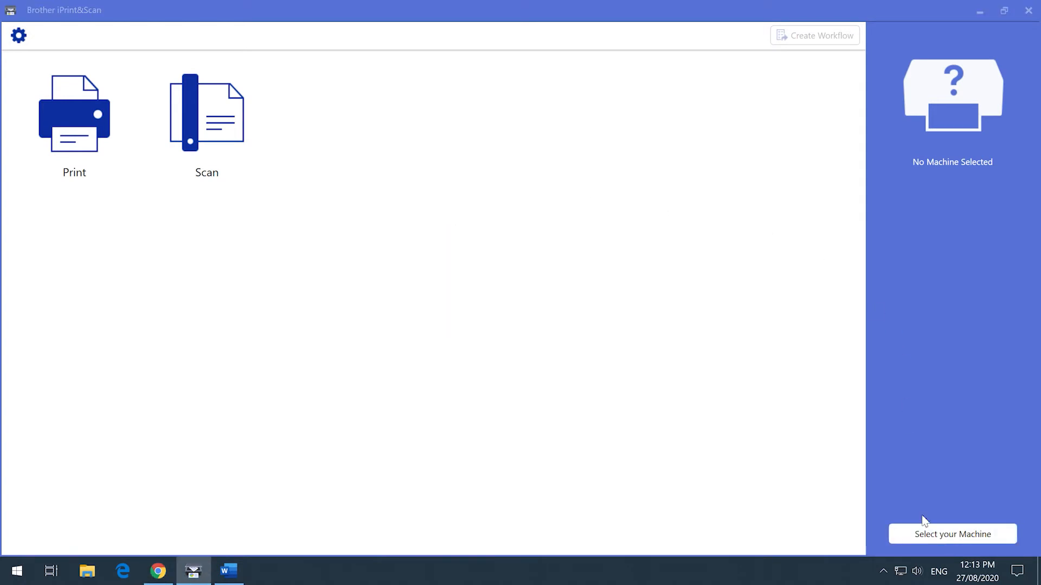
{"action": "left_click", "coordinate": [542, 184]}
{"action": "left_click", "coordinate": [537, 442]}
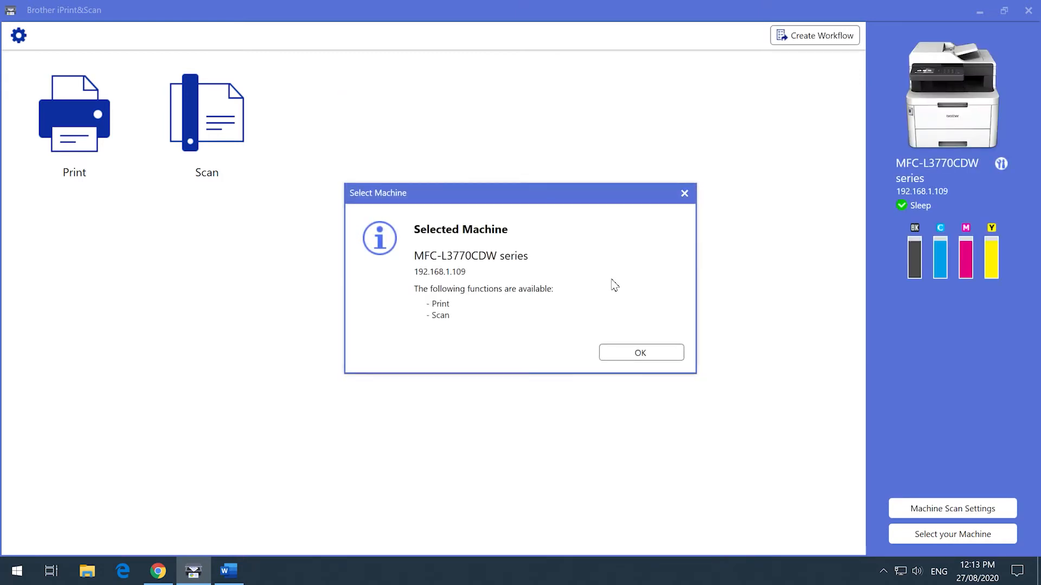
{"action": "left_click", "coordinate": [638, 350]}
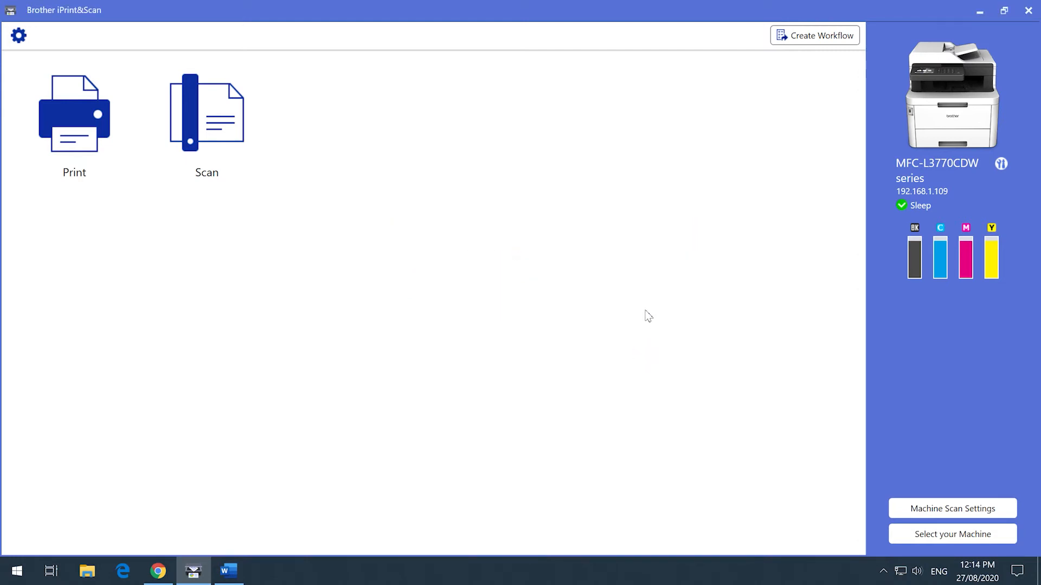
Step: Check the toner life and toner cartridge model numbers in the machine settings
{"action": "left_click", "coordinate": [1001, 164]}
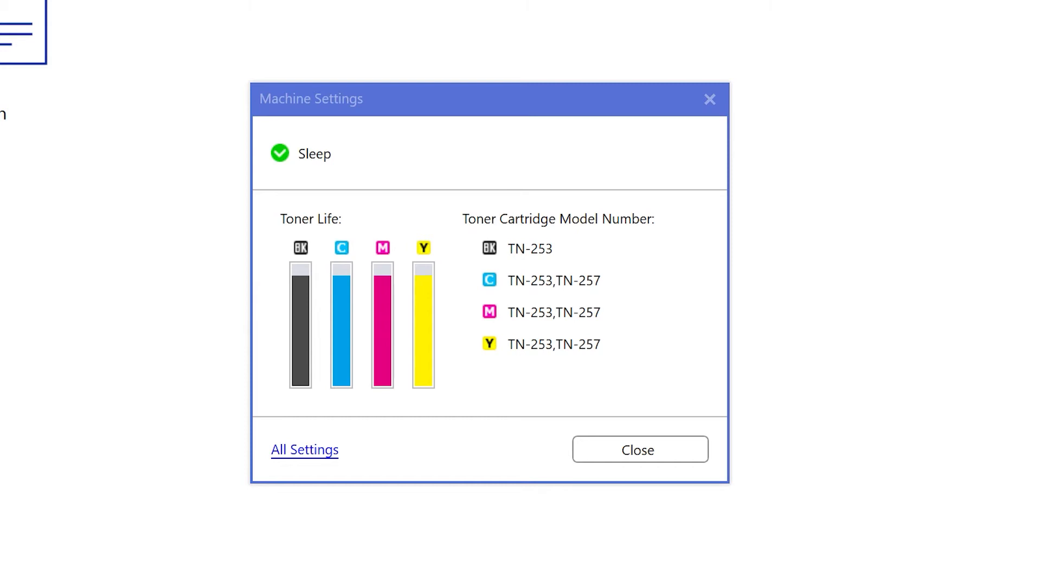
{"action": "left_click", "coordinate": [653, 452]}
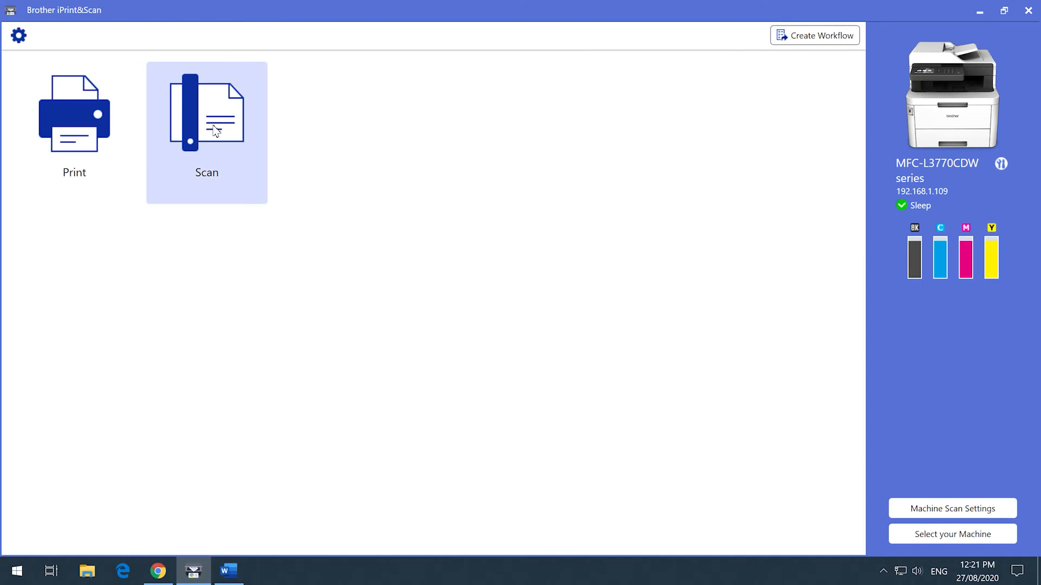
Step: Open the scan function and examine the choices for document size, color setting, resolution and 2-sided scanning
{"action": "left_click", "coordinate": [216, 130]}
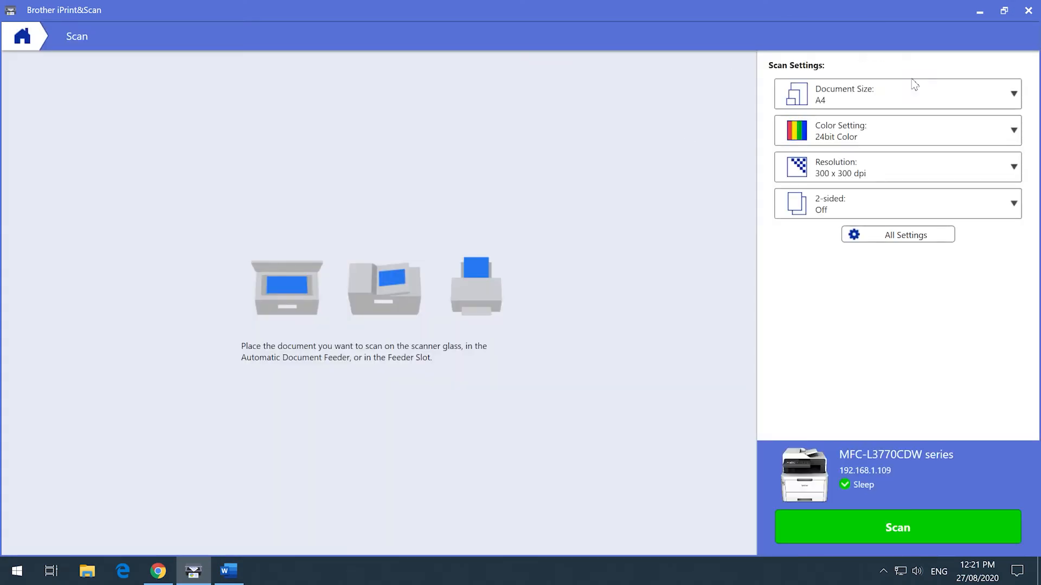
{"action": "left_click", "coordinate": [920, 100]}
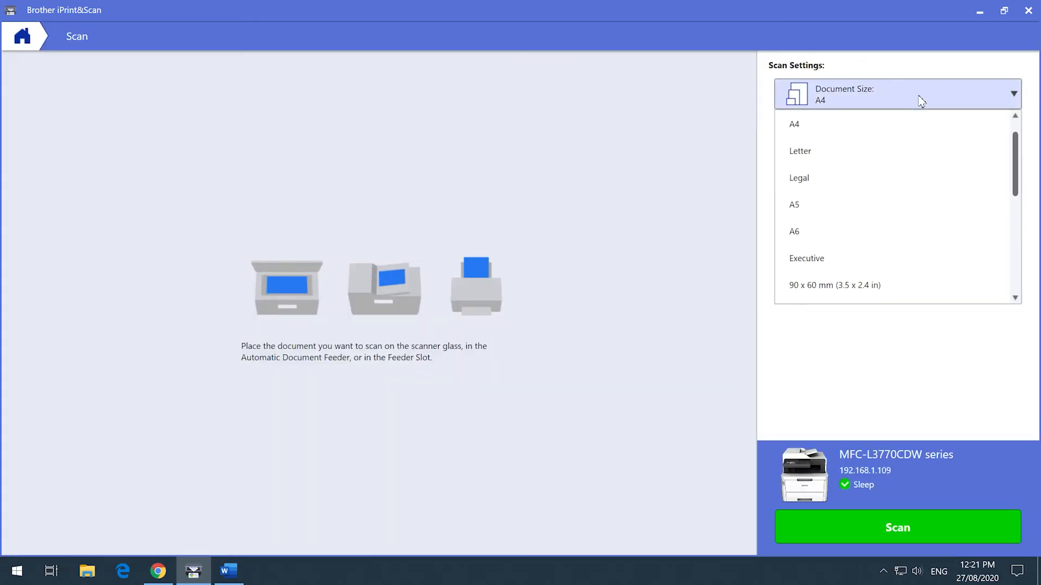
{"action": "left_click", "coordinate": [920, 100]}
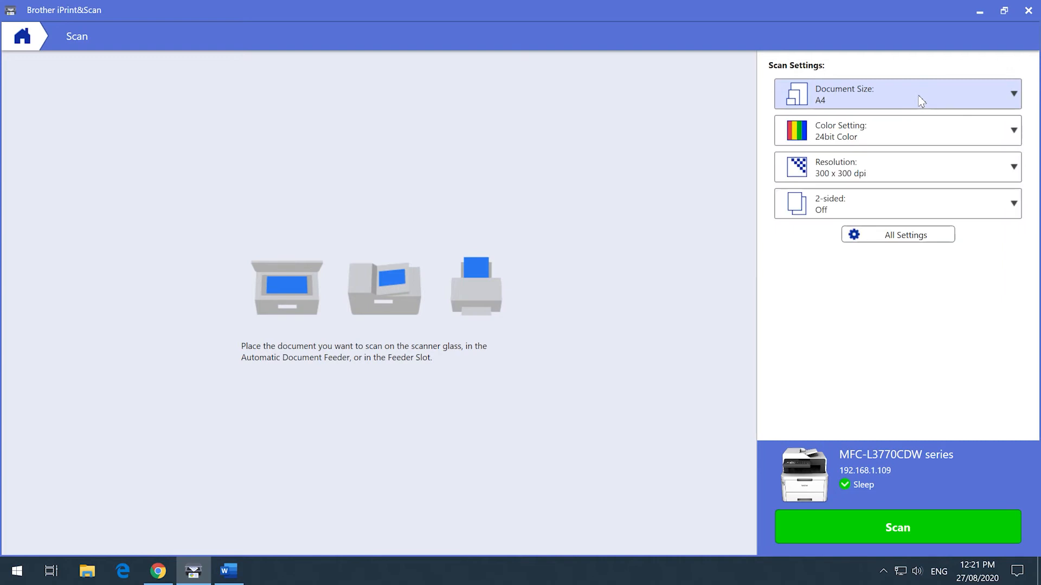
{"action": "left_click", "coordinate": [912, 136]}
{"action": "left_click", "coordinate": [912, 135]}
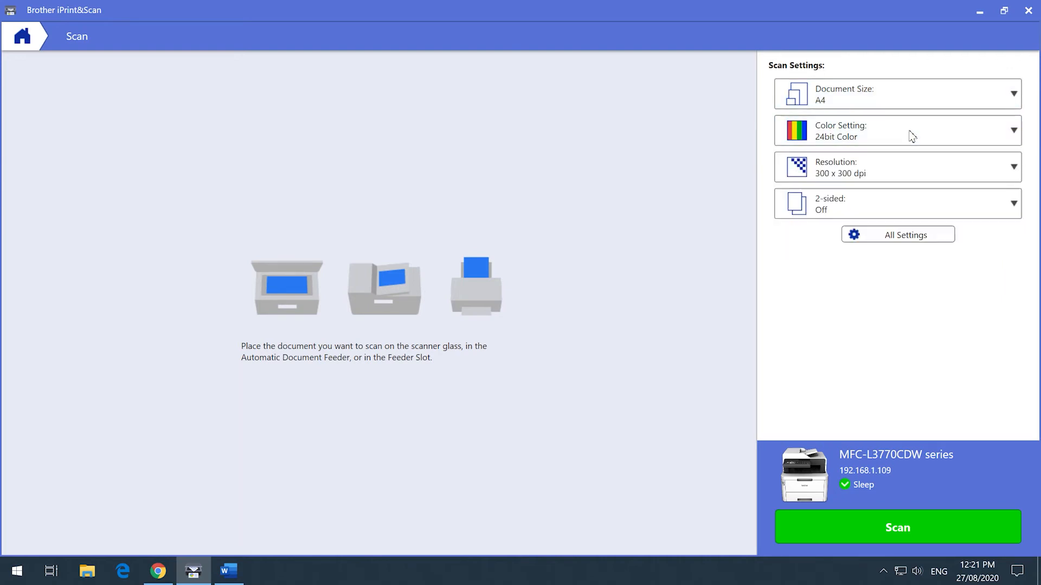
{"action": "left_click", "coordinate": [915, 176]}
{"action": "left_click", "coordinate": [915, 175]}
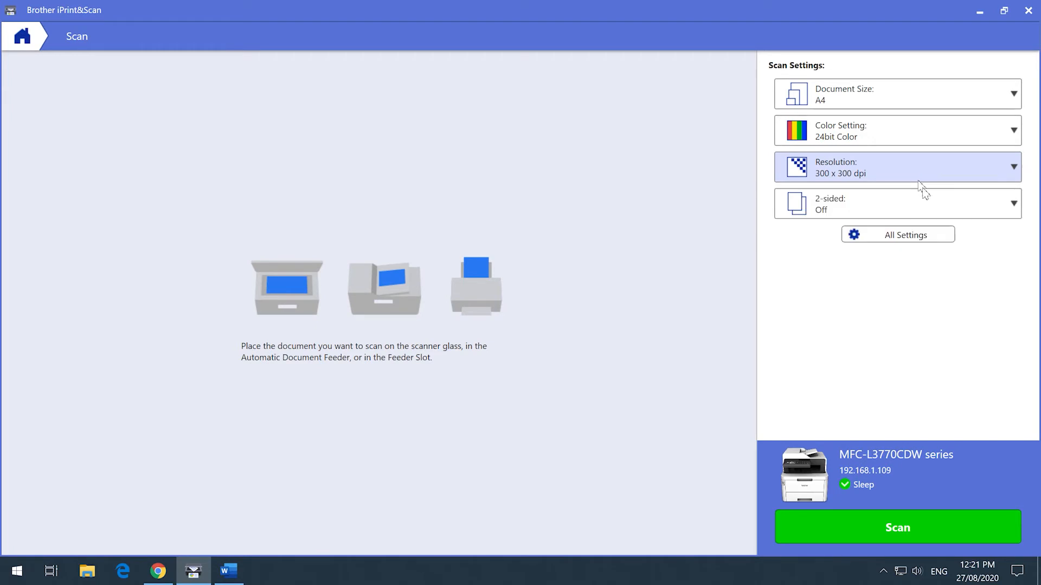
{"action": "left_click", "coordinate": [943, 214]}
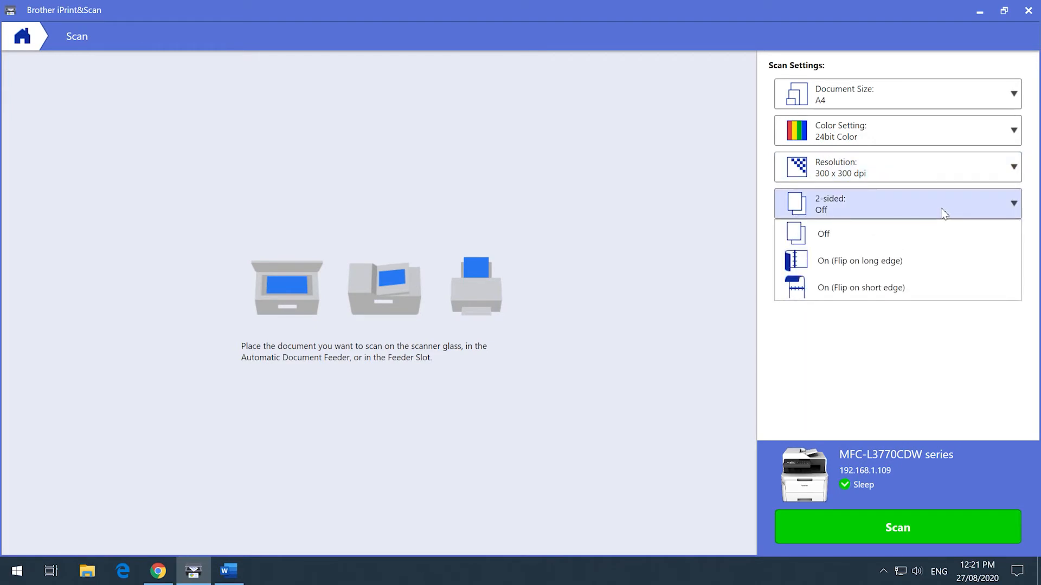
{"action": "left_click", "coordinate": [943, 214]}
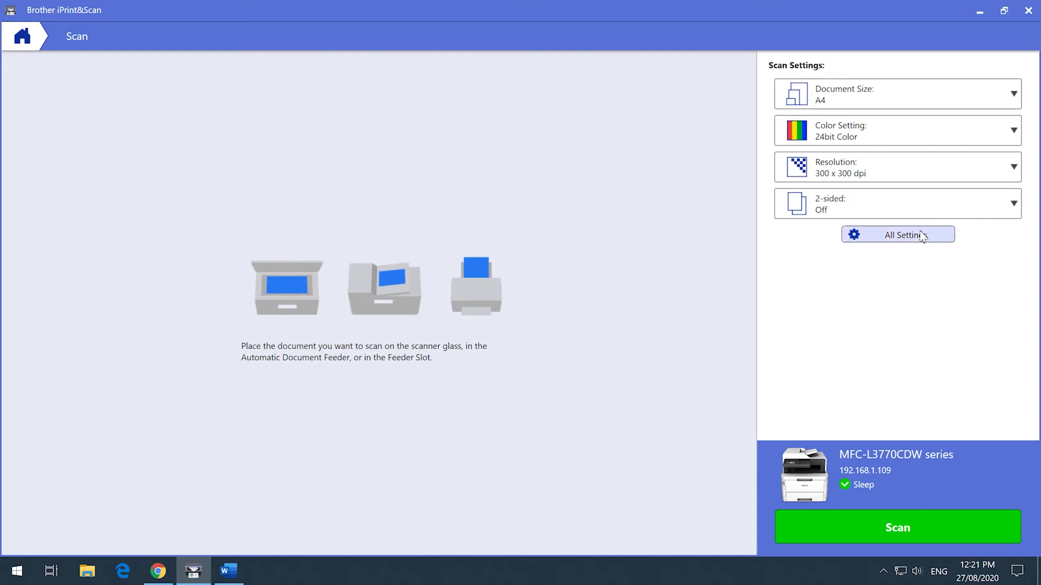
Step: Examine the document correction, image quality and B&W image quality options in the full scan settings
{"action": "left_click", "coordinate": [952, 236]}
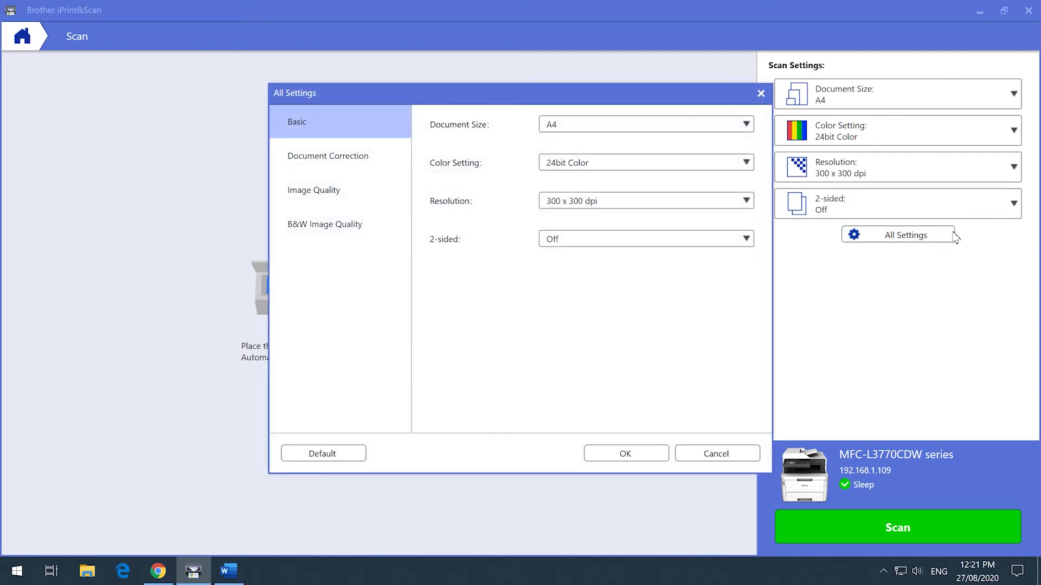
{"action": "left_click", "coordinate": [290, 158]}
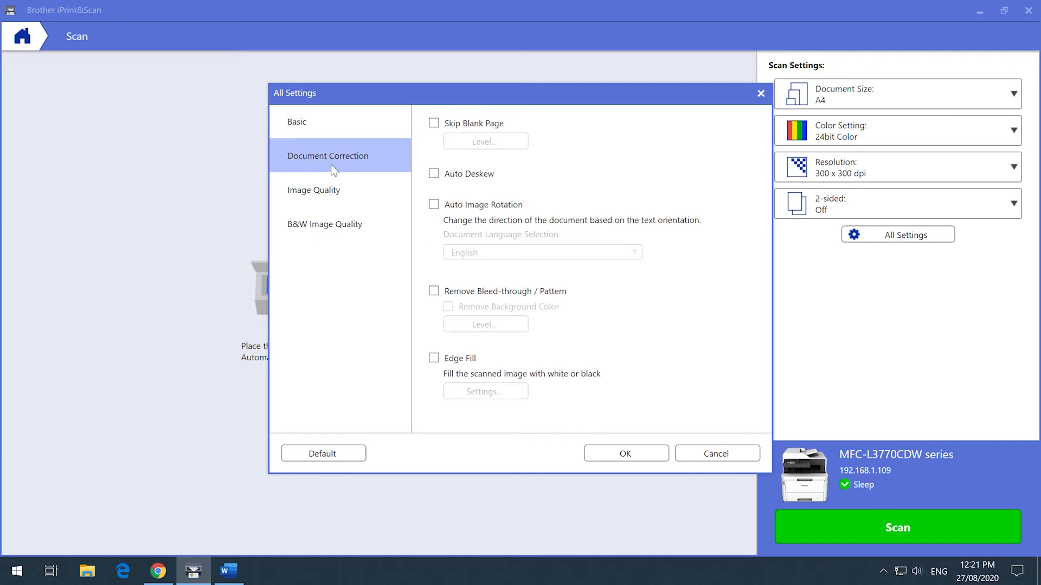
{"action": "left_click", "coordinate": [364, 203]}
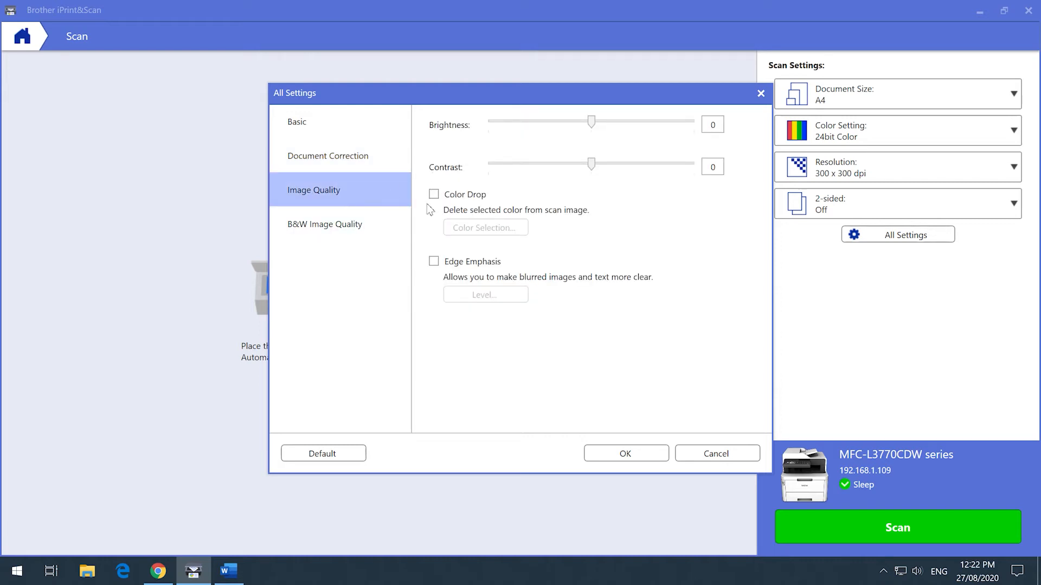
{"action": "left_click", "coordinate": [373, 237]}
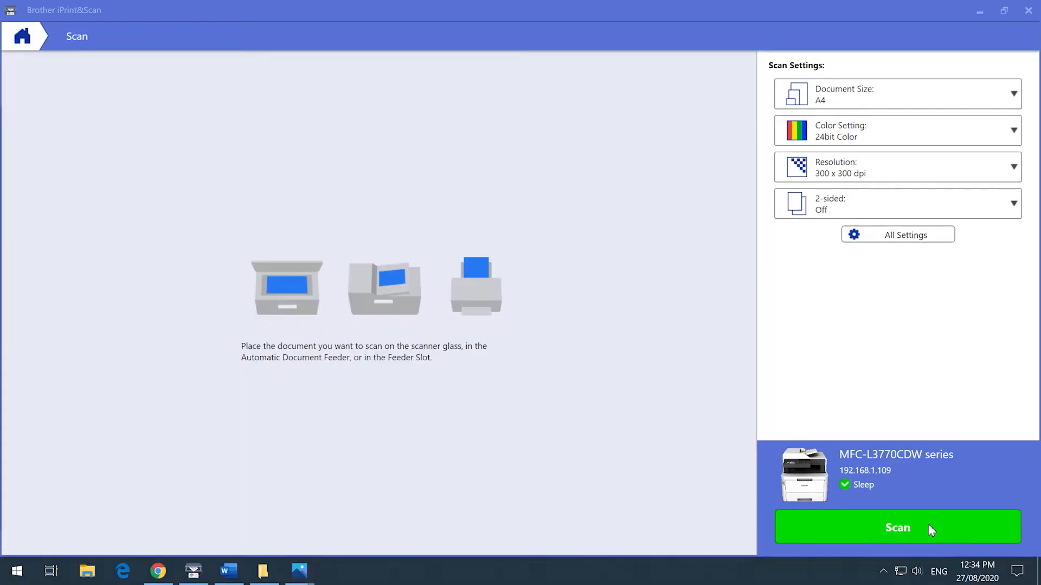
Step: Scan the document and insert additional scanned pages before its second page
{"action": "left_click", "coordinate": [928, 525]}
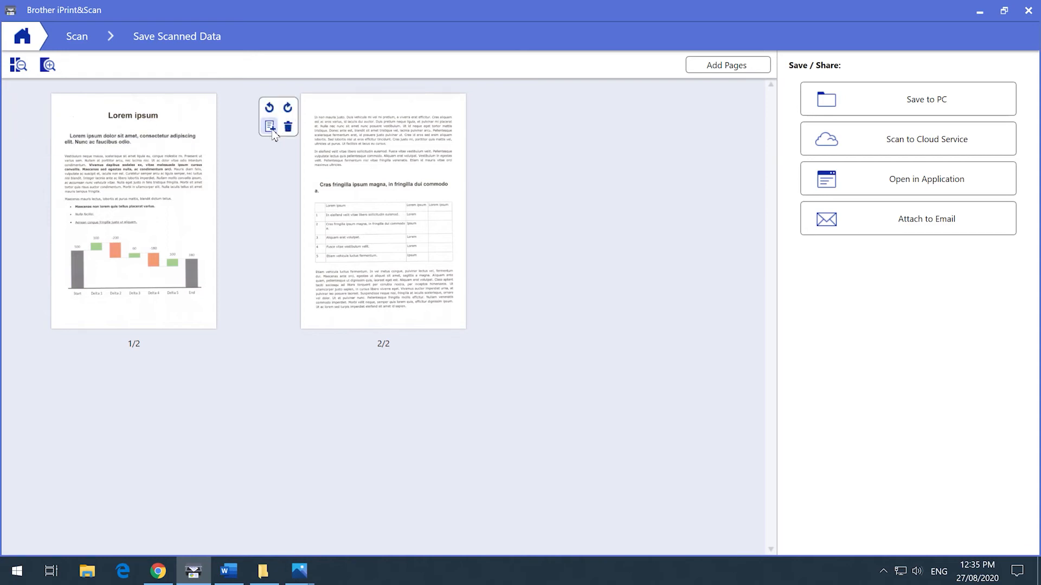
{"action": "left_click", "coordinate": [272, 131]}
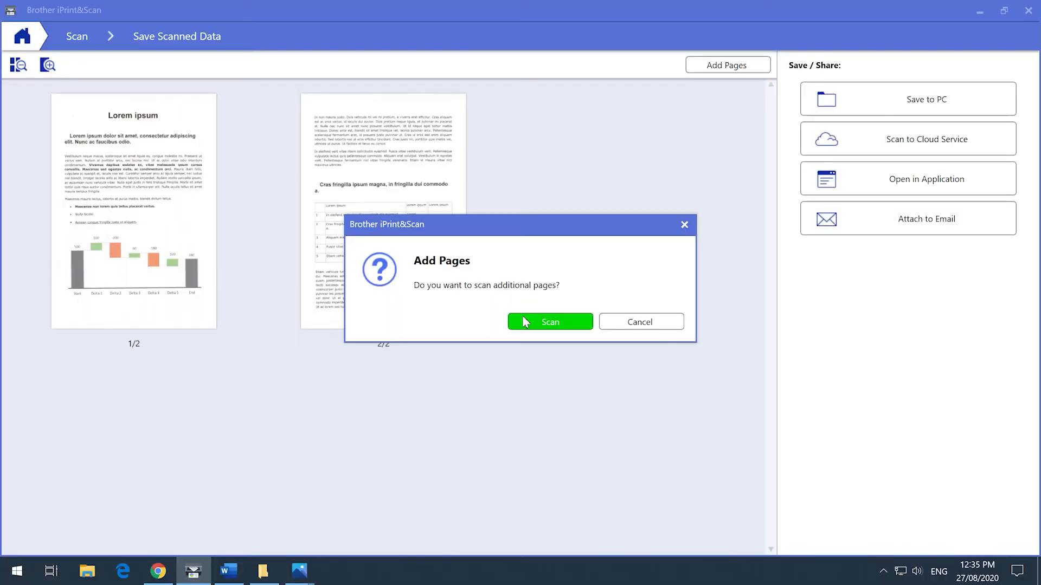
{"action": "left_click", "coordinate": [527, 324]}
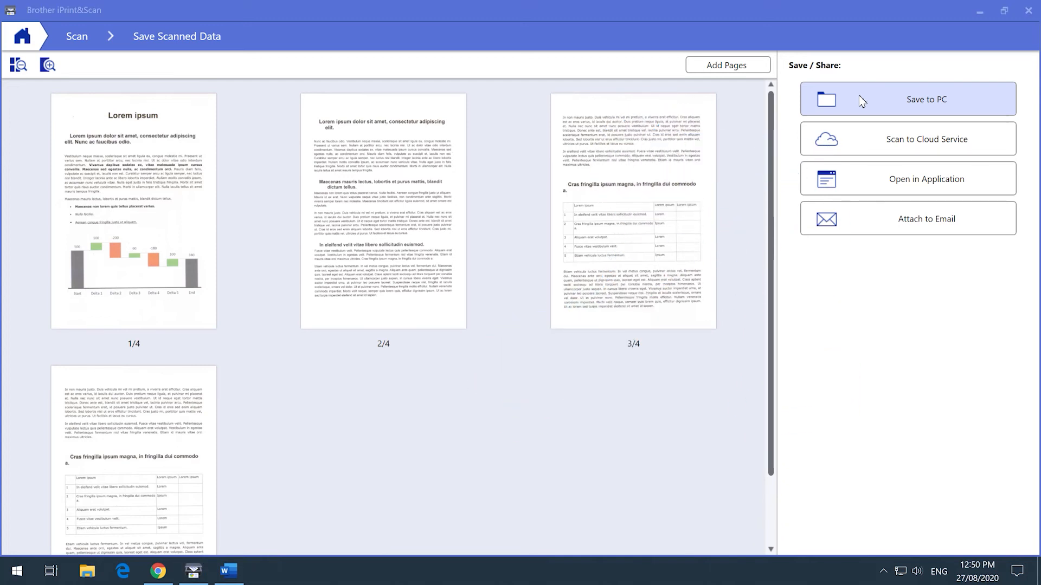
Step: Start saving the scanned pages to the PC and set the file name to My Report 2020
{"action": "left_click", "coordinate": [862, 101]}
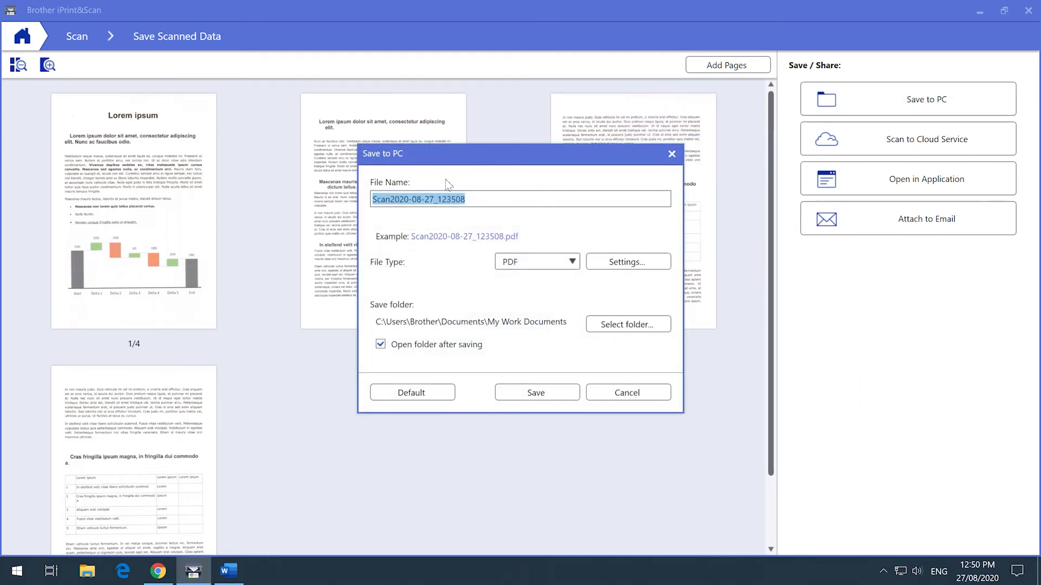
{"action": "left_click", "coordinate": [478, 200]}
{"action": "left_click_drag", "start_coordinate": [478, 201], "coordinate": [320, 182]}
{"action": "type", "text": "My Report 2020"}
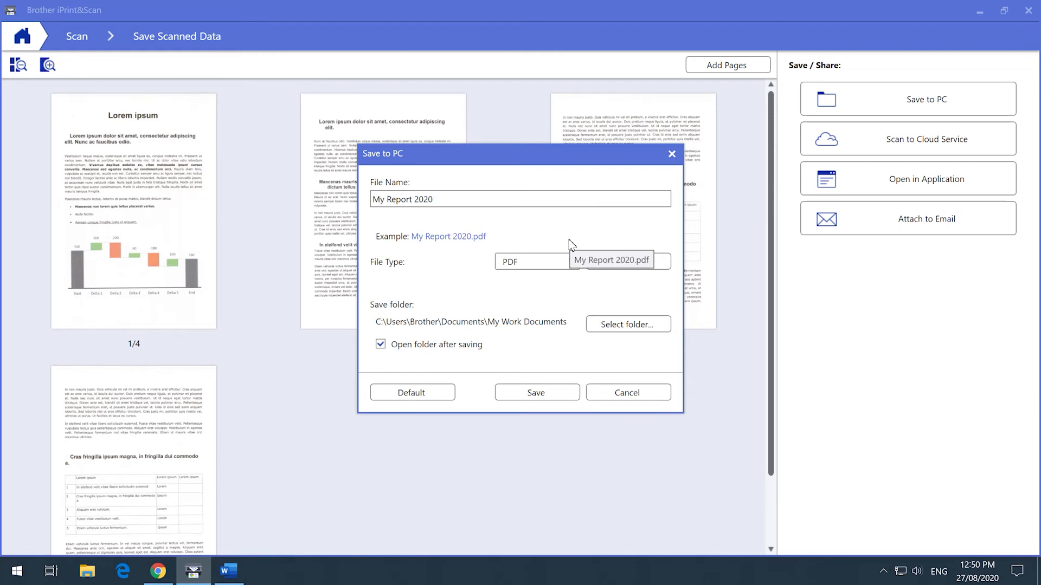
Step: Look through the JPEG and PDF save options, ending with PDF as the file type and its settings unchanged
{"action": "left_click", "coordinate": [561, 266]}
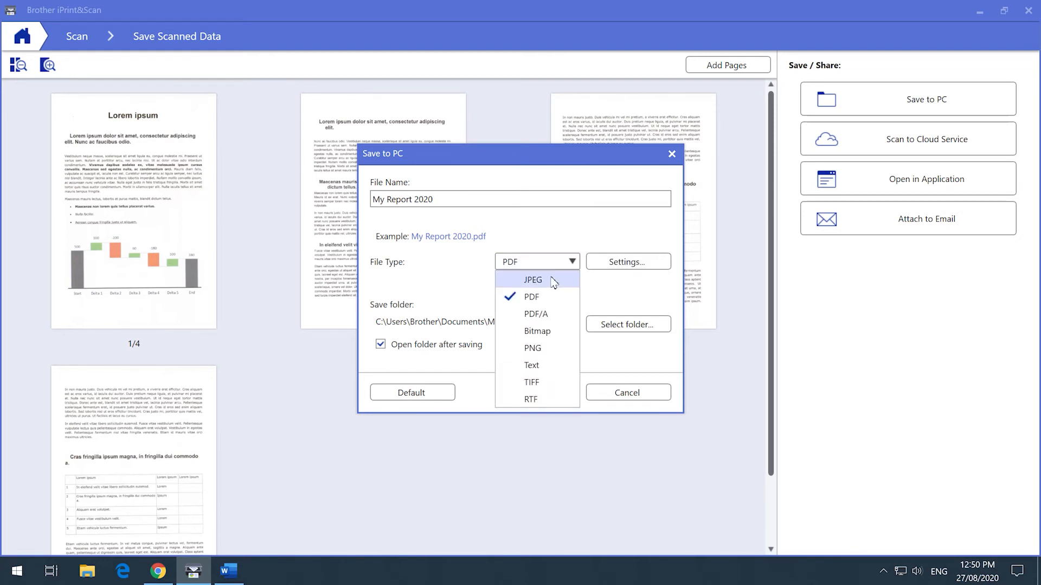
{"action": "left_click", "coordinate": [548, 280]}
{"action": "left_click", "coordinate": [633, 262]}
{"action": "left_click_drag", "start_coordinate": [609, 259], "coordinate": [539, 263]}
{"action": "left_click", "coordinate": [536, 325]}
{"action": "left_click", "coordinate": [549, 267]}
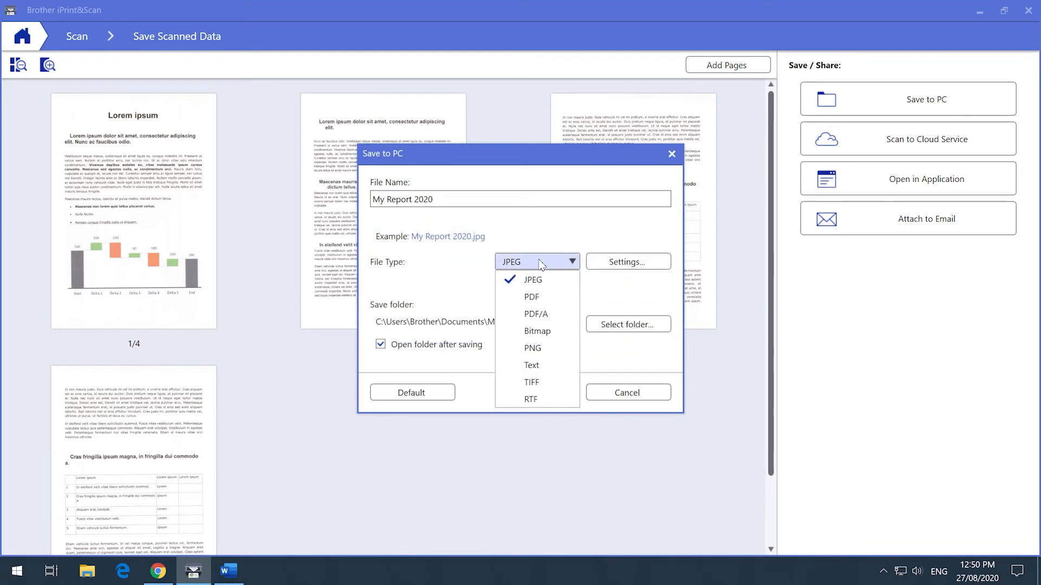
{"action": "left_click", "coordinate": [541, 298]}
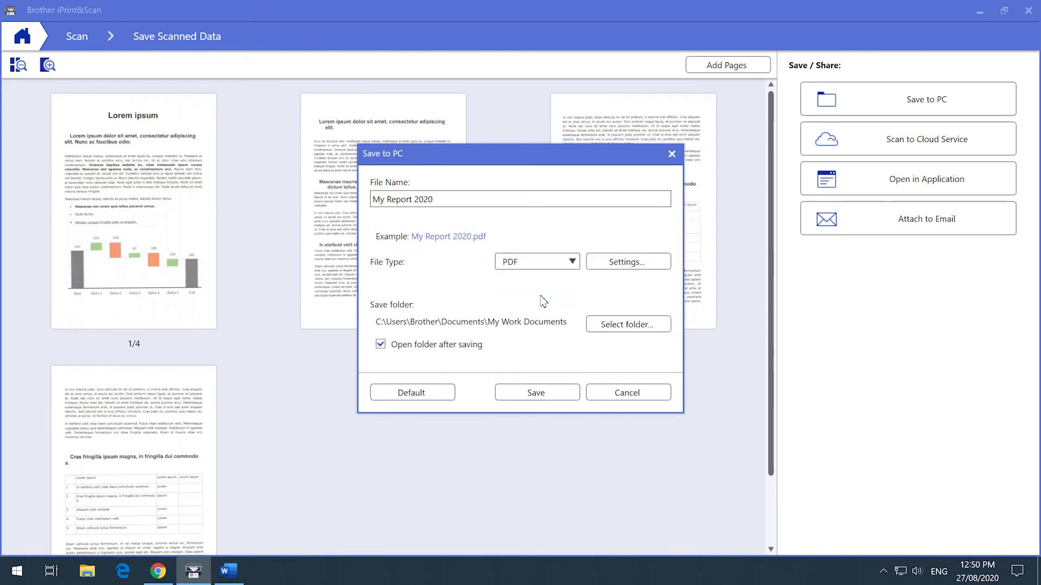
{"action": "left_click", "coordinate": [623, 266]}
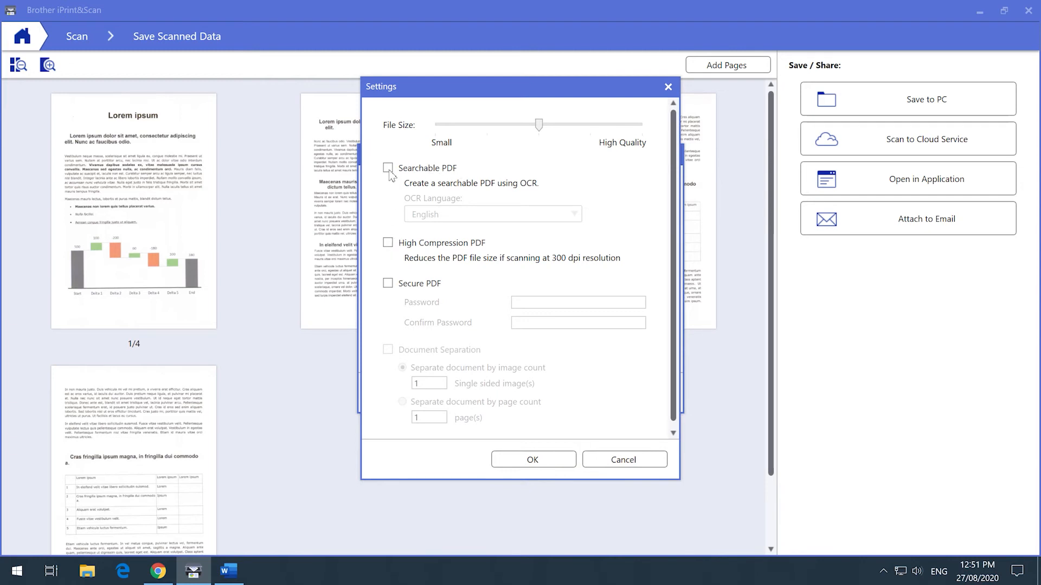
{"action": "left_click", "coordinate": [623, 460]}
Step: Save the PDF in the My Work Documents folder and close the folder window
{"action": "left_click", "coordinate": [644, 332]}
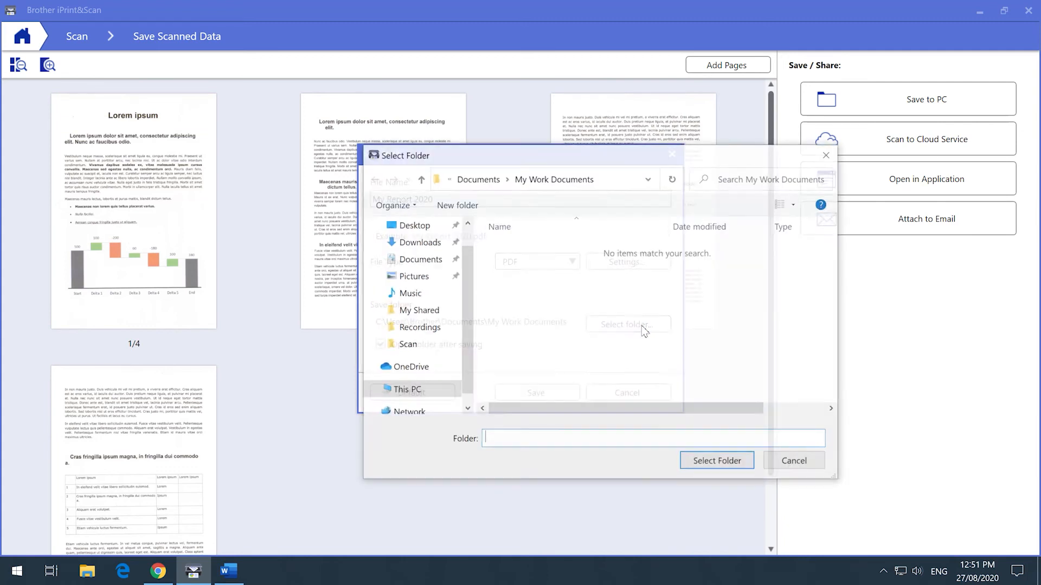
{"action": "left_click", "coordinate": [745, 466]}
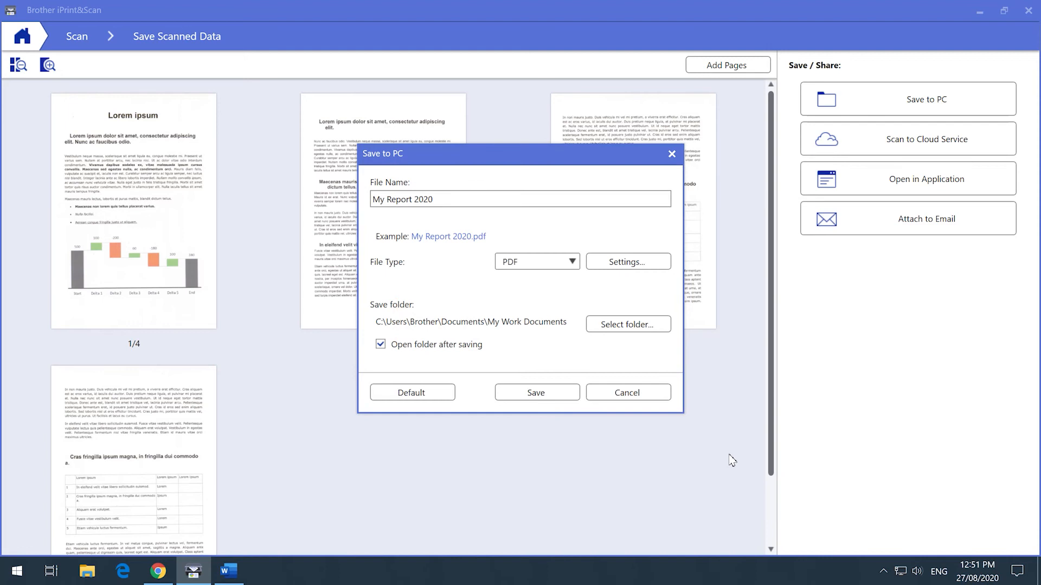
{"action": "left_click", "coordinate": [564, 395]}
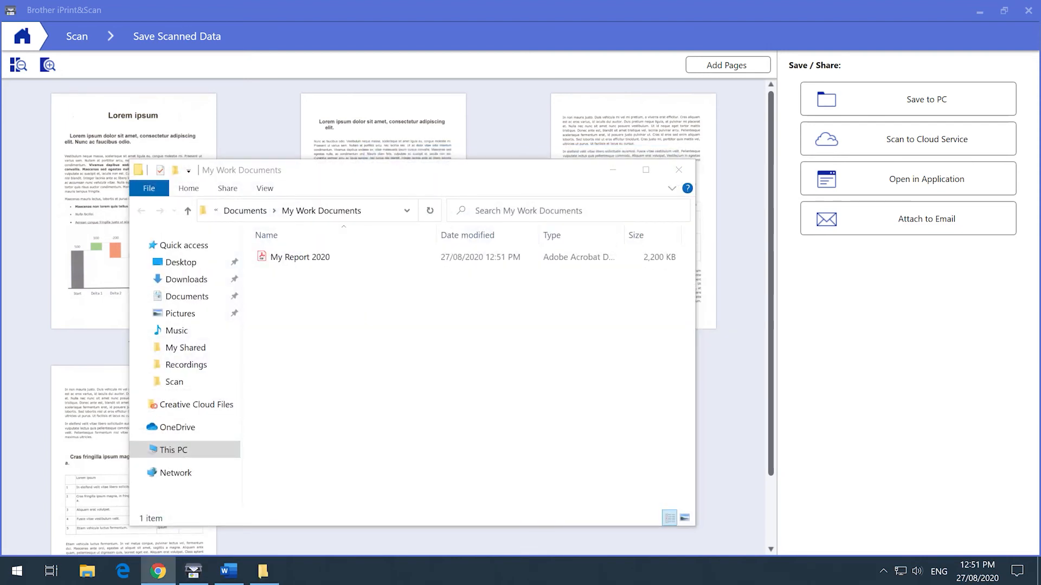
{"action": "left_click", "coordinate": [678, 169]}
Step: Open the scanned pages as a PDF in Adobe Acrobat DC
{"action": "left_click", "coordinate": [875, 180]}
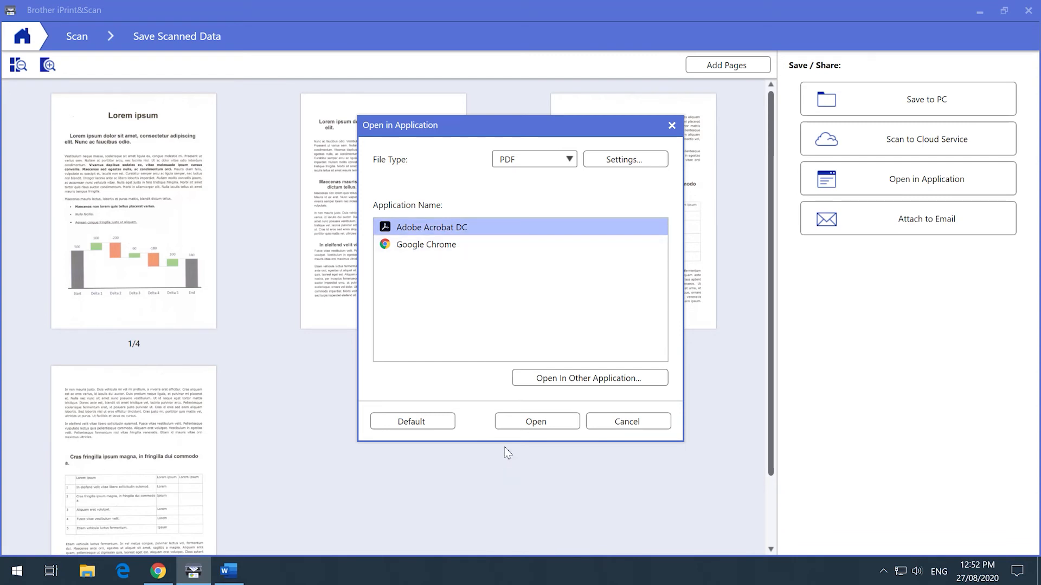
{"action": "left_click", "coordinate": [517, 428]}
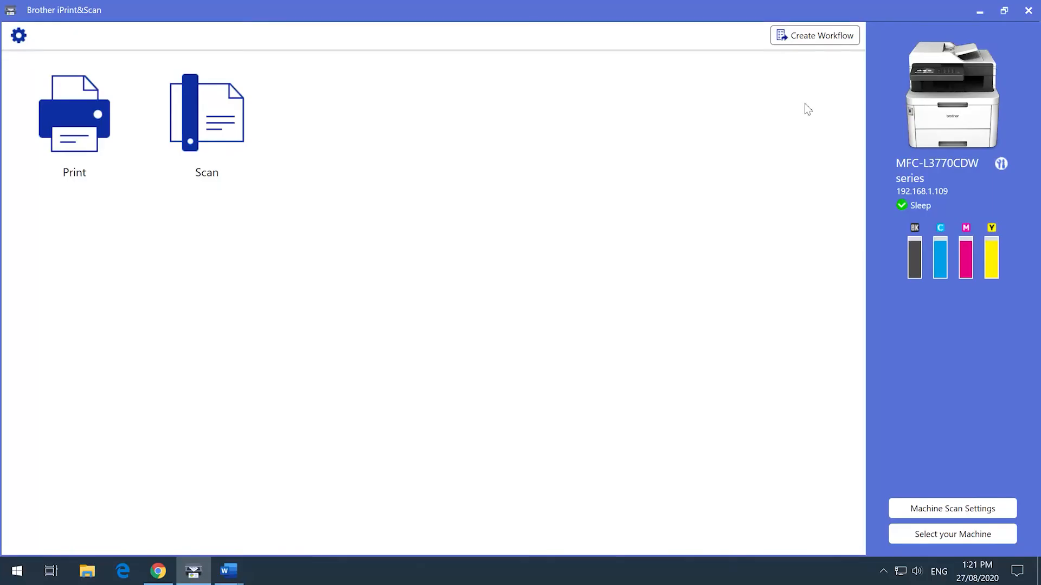
Step: Create a Save to PC scan workflow and accept A4, 24bit Color, 300 x 300 dpi and 2-sided off as its scan settings
{"action": "left_click", "coordinate": [820, 42]}
{"action": "left_click", "coordinate": [550, 420]}
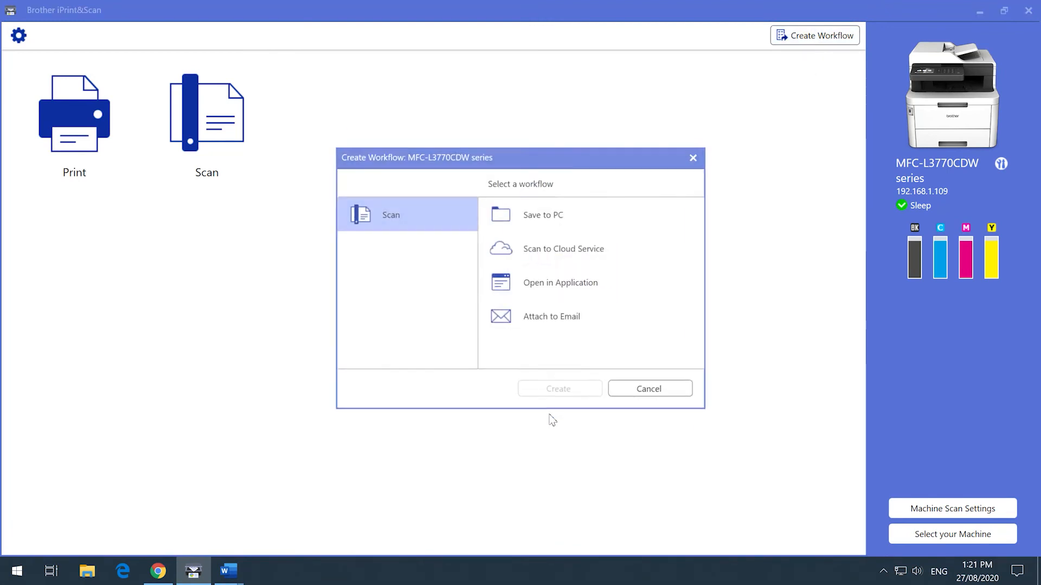
{"action": "left_click", "coordinate": [595, 214]}
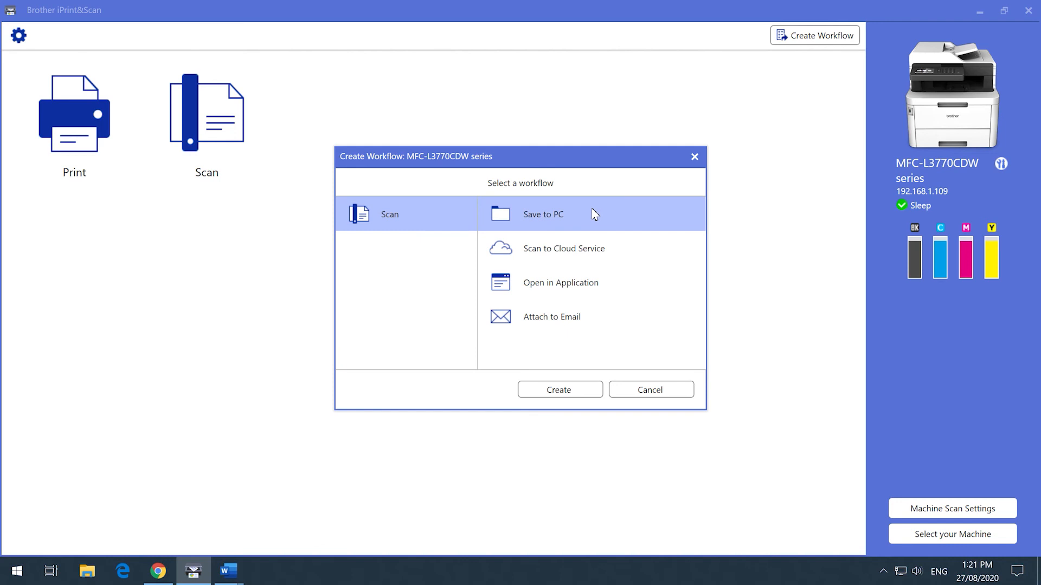
{"action": "left_click", "coordinate": [584, 398]}
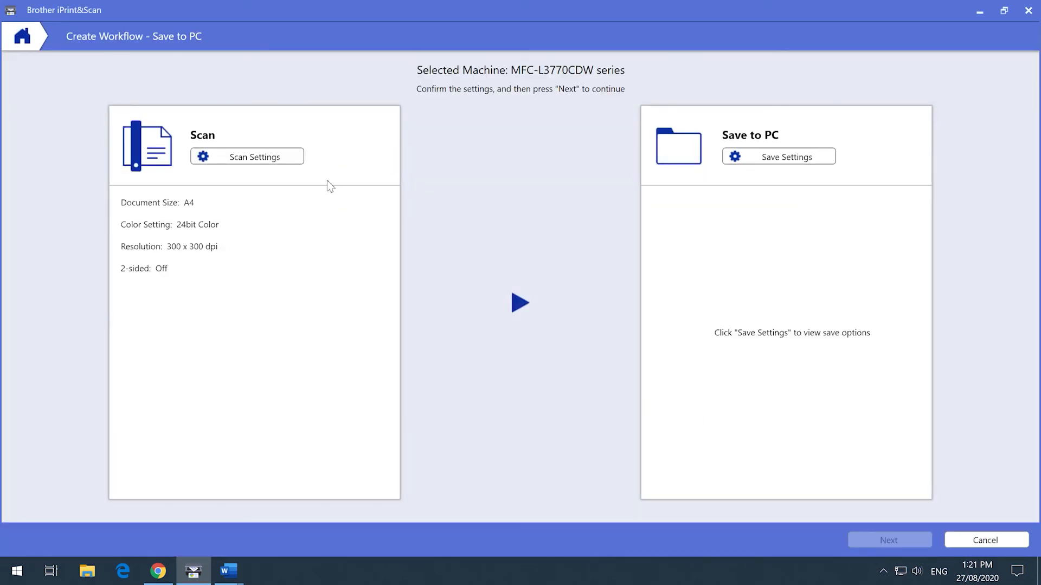
{"action": "left_click", "coordinate": [301, 157]}
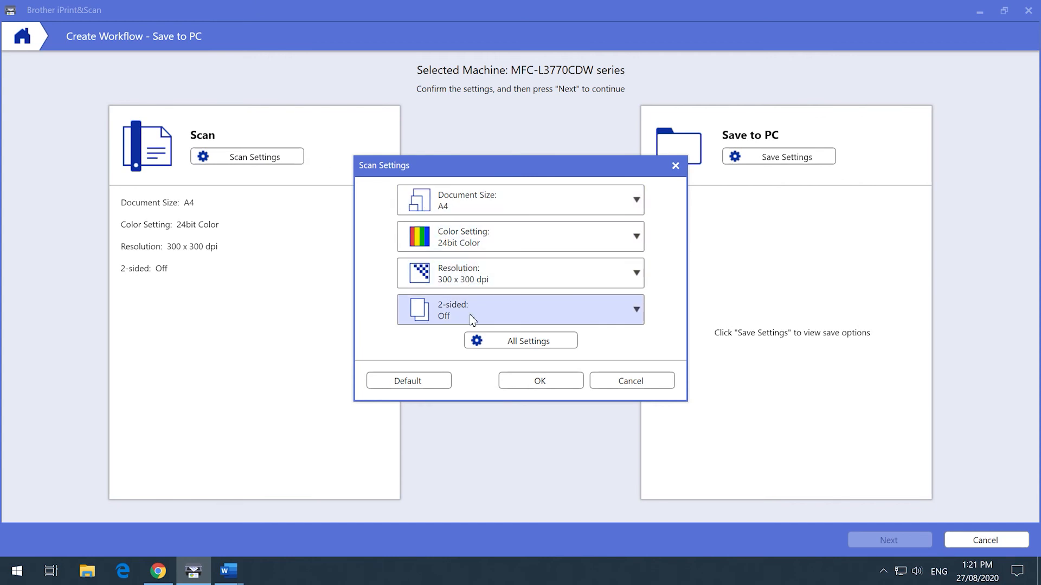
{"action": "left_click", "coordinate": [523, 381]}
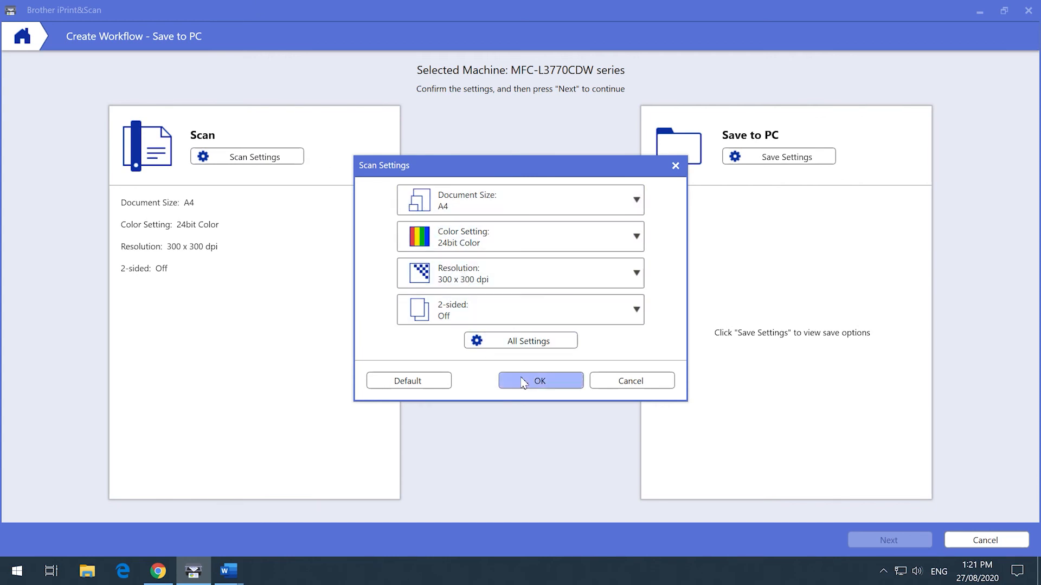
Step: Configure the workflow's save settings with file name Electricity Bill, file type PDF and save folder Documents\My Bills
{"action": "left_click", "coordinate": [791, 158]}
{"action": "type", "text": "Electricity Bil"}
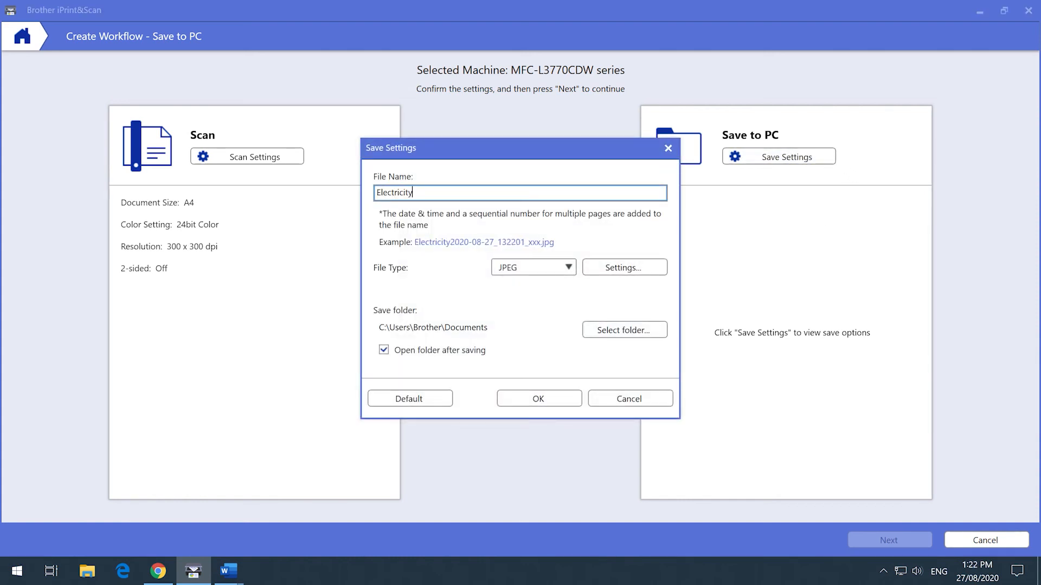
{"action": "type", "text": "l"}
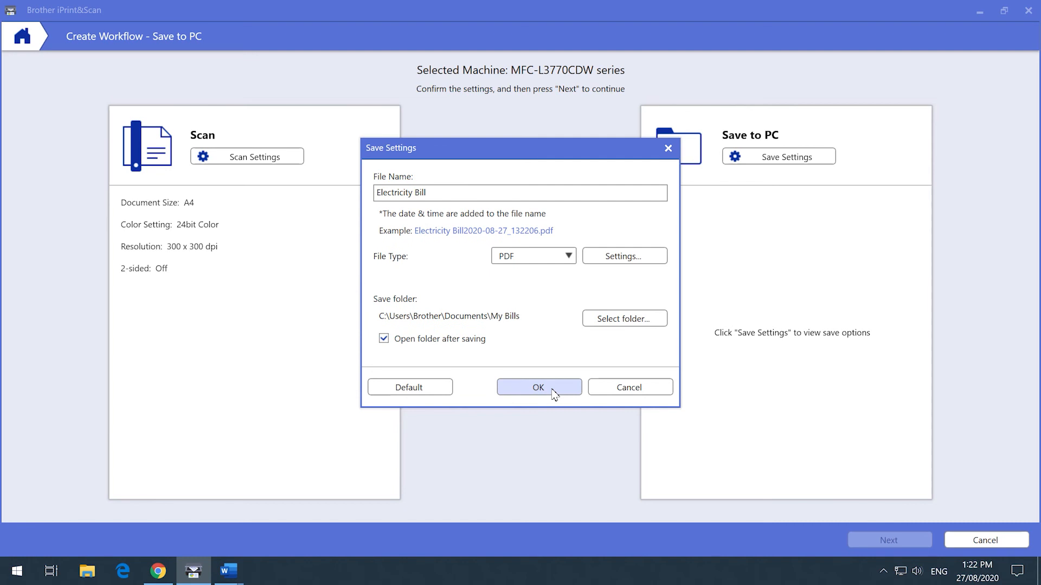
{"action": "left_click", "coordinate": [551, 390]}
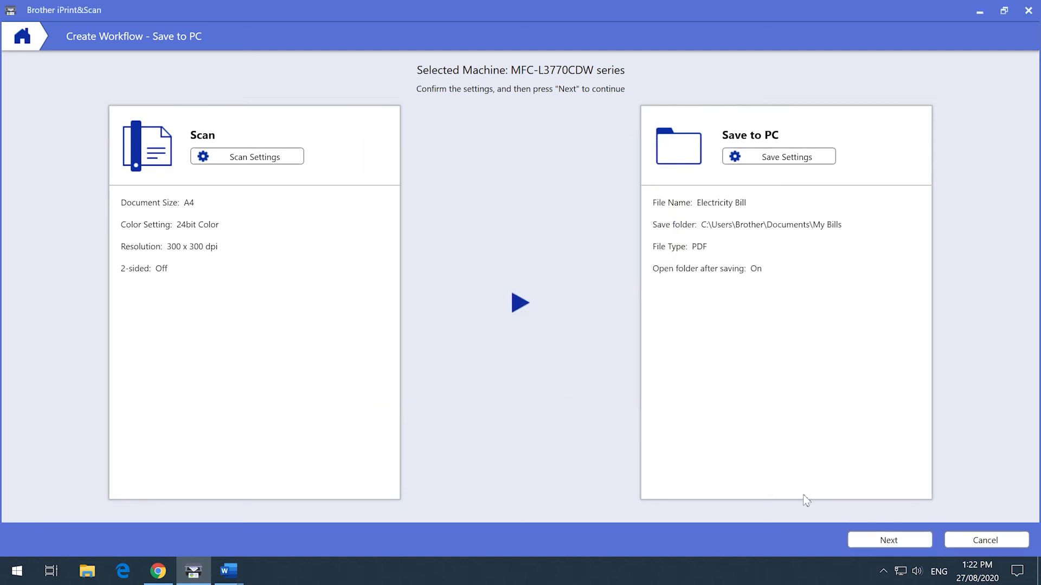
Step: Name the workflow My Bills, make it a one touch workflow and save it
{"action": "left_click", "coordinate": [904, 544]}
{"action": "type", "text": "My Bills"}
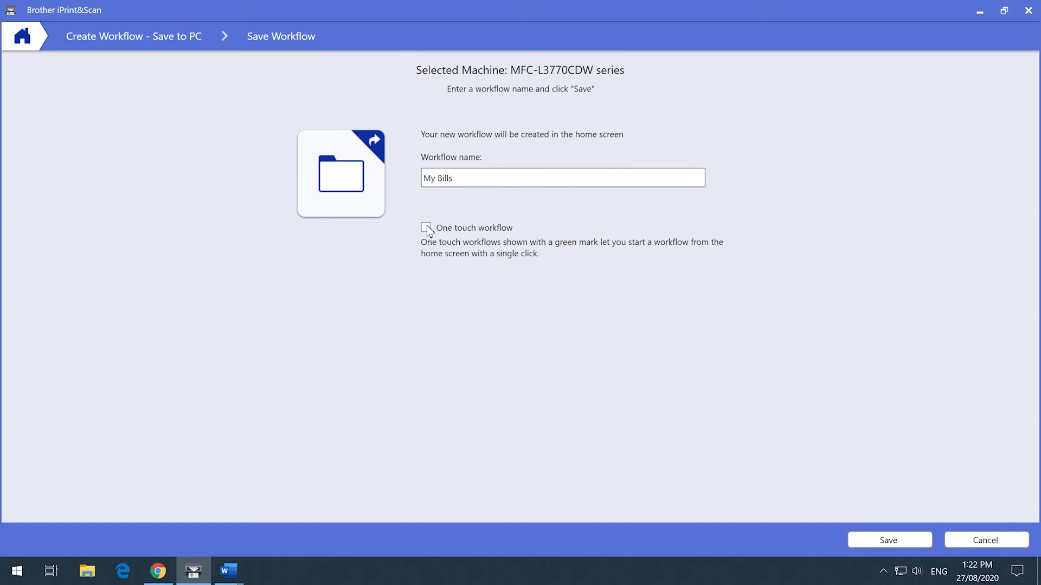
{"action": "left_click", "coordinate": [426, 228]}
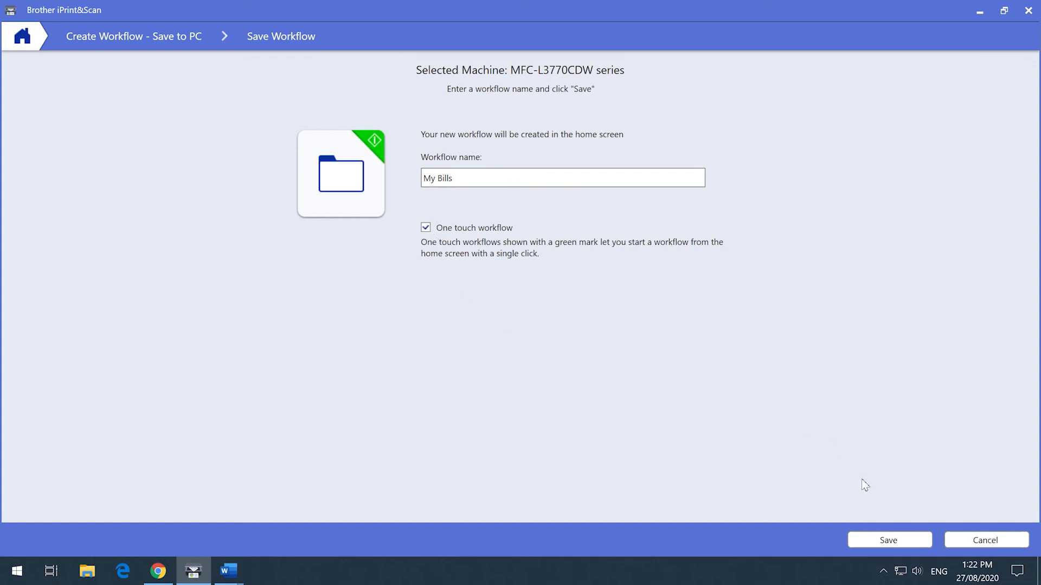
{"action": "left_click", "coordinate": [897, 541]}
Step: Run the My Bills workflow and open the resulting Electricity Bill PDF
{"action": "left_click", "coordinate": [365, 151]}
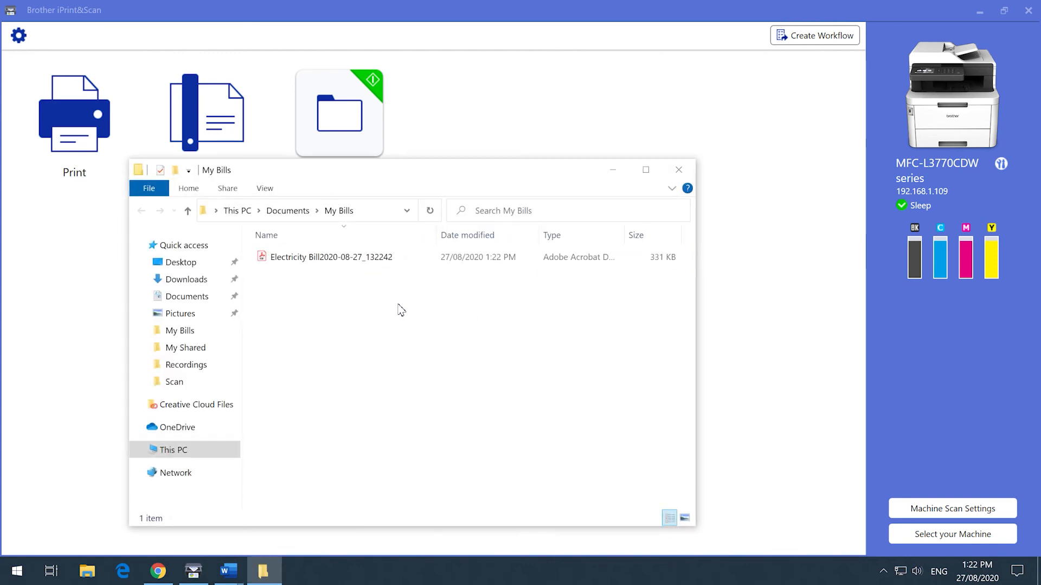
{"action": "double_click", "coordinate": [337, 259]}
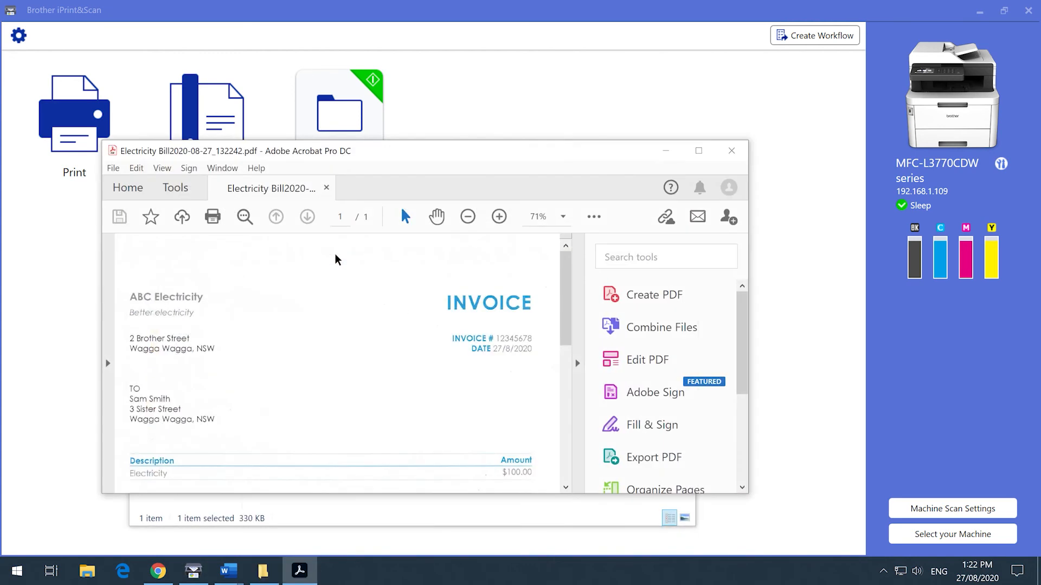